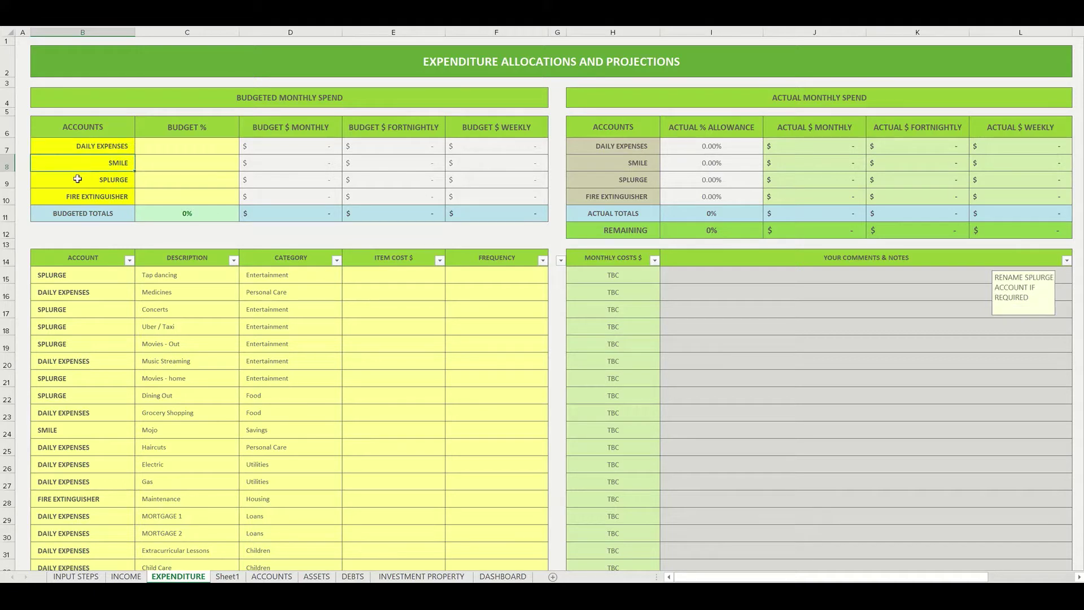
- Rename the SMILE account in the budget table to HAPPY and check the account name on the DASHBOARD sheet
click(81, 199)
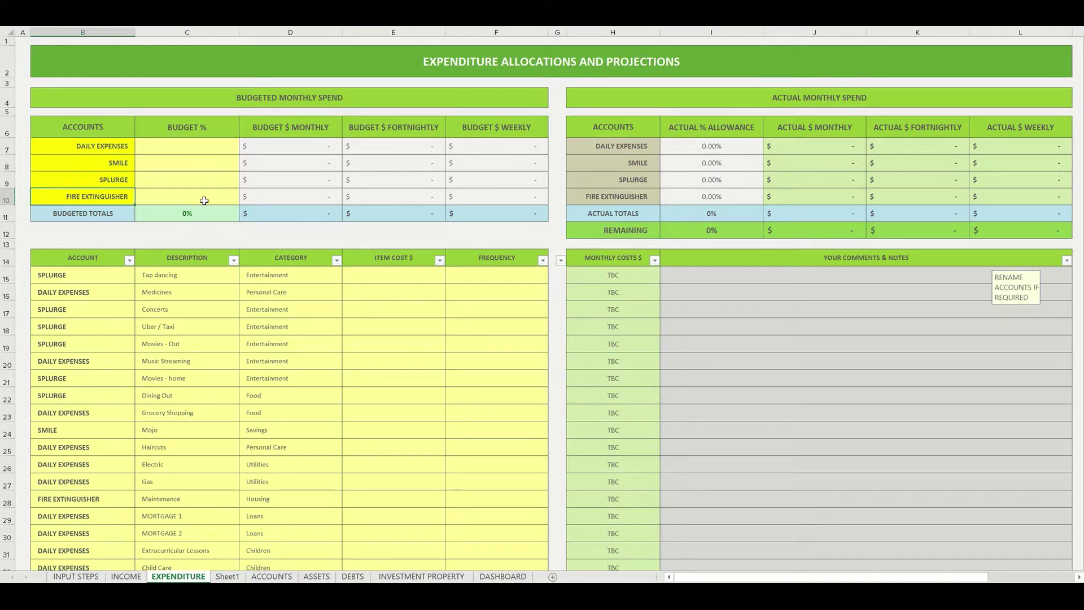
click(102, 165)
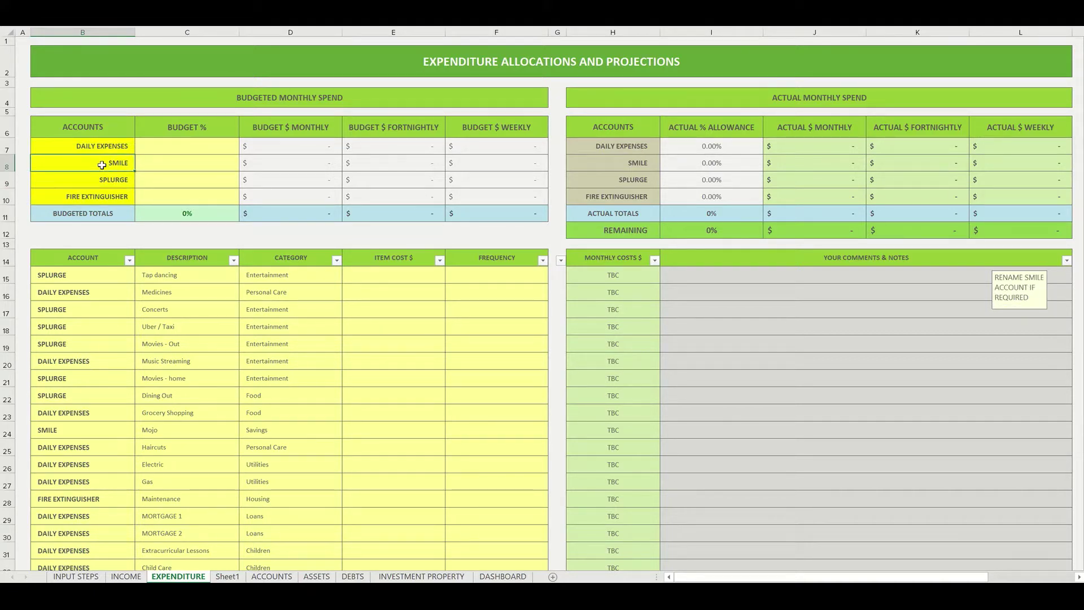
text(HAPPU)
key(BackSpace)
key(Return)
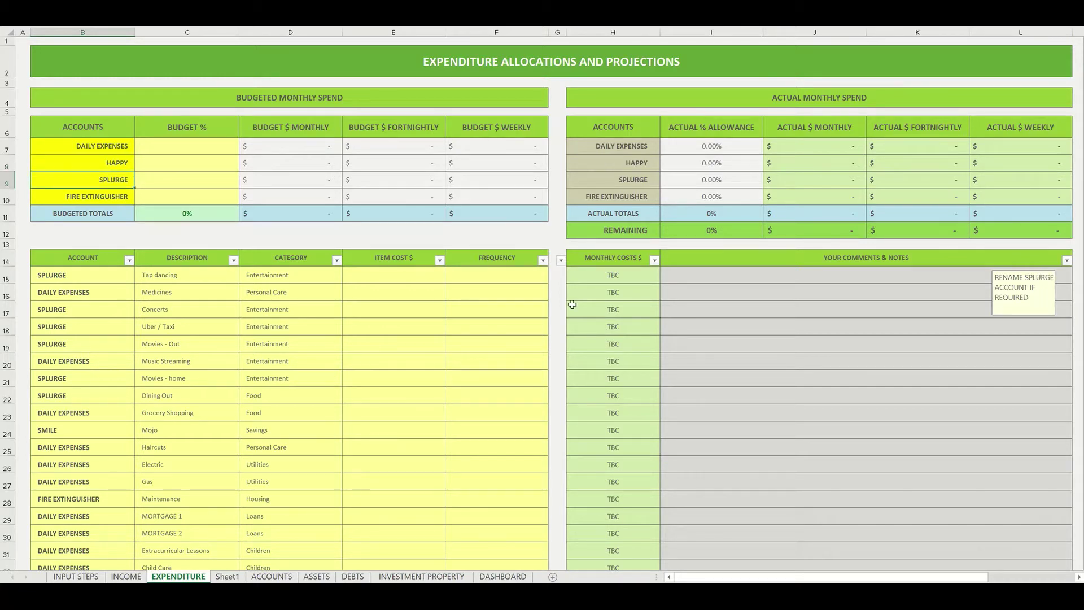
click(493, 574)
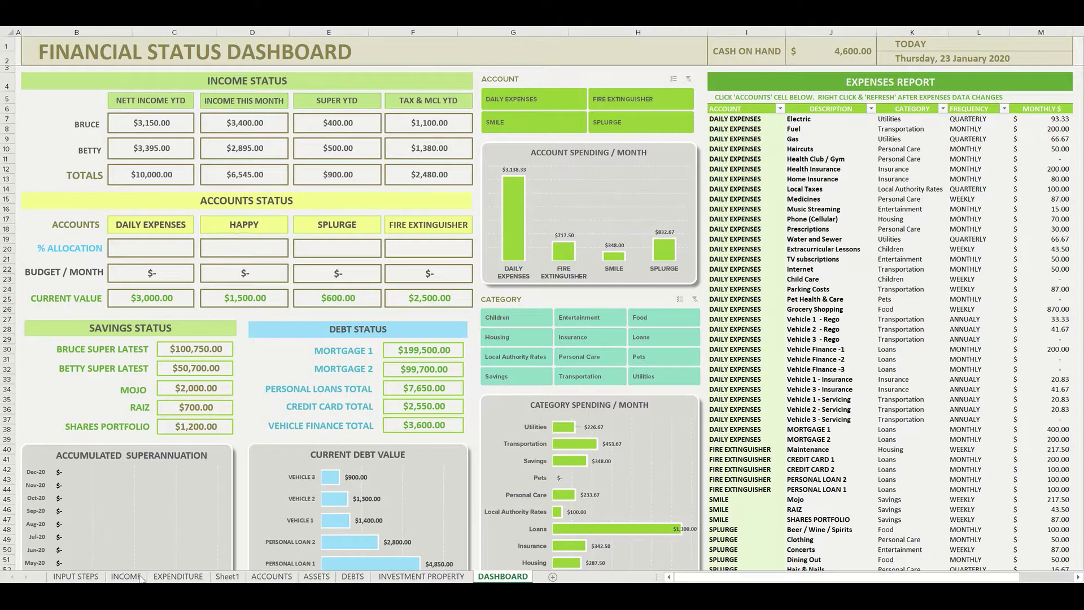
click(178, 576)
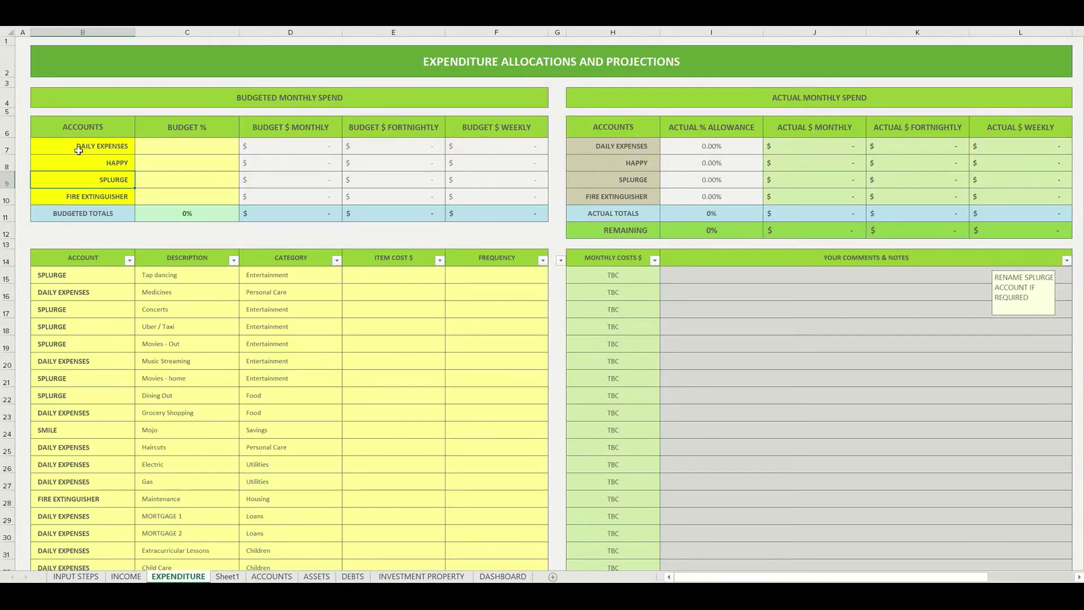
- Filter the expense list by account to display only the SMILE rows
scroll(87, 277, down, 3)
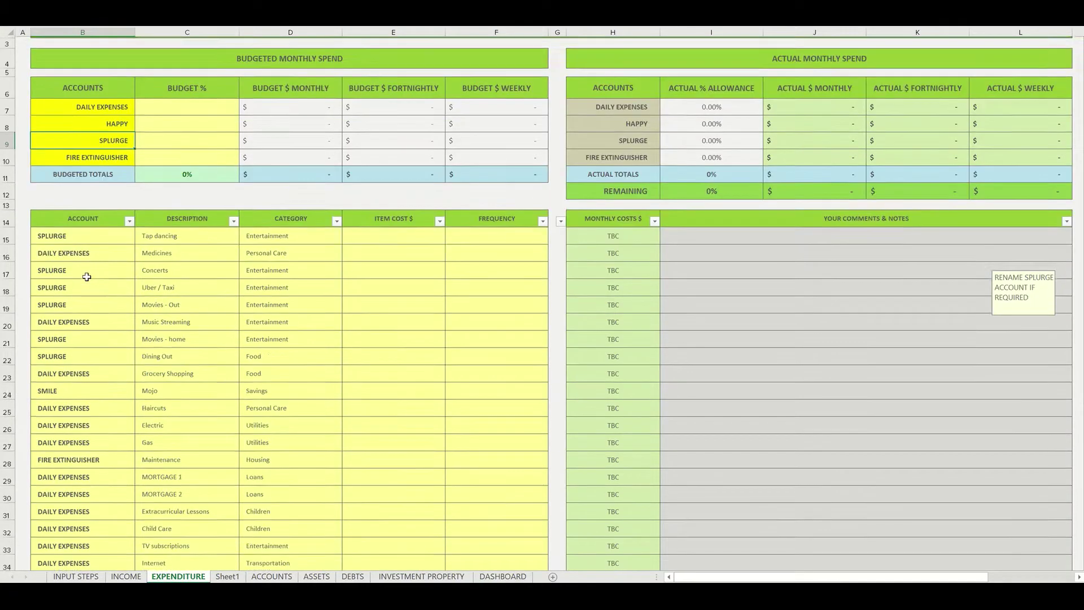
scroll(88, 236, down, 7)
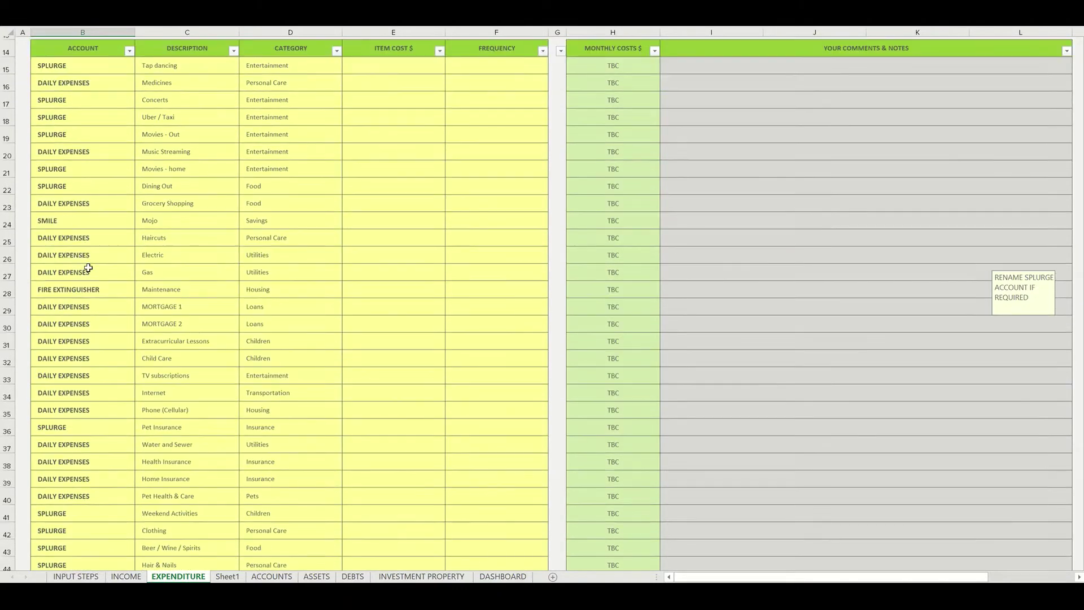
scroll(88, 267, down, 4)
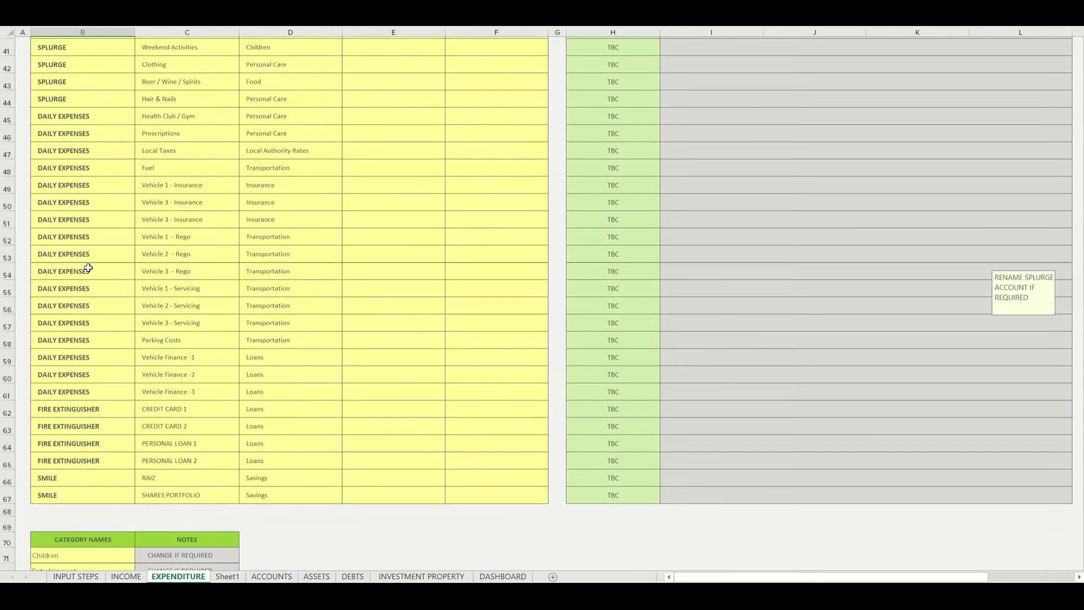
scroll(88, 267, up, 11)
scroll(88, 267, up, 3)
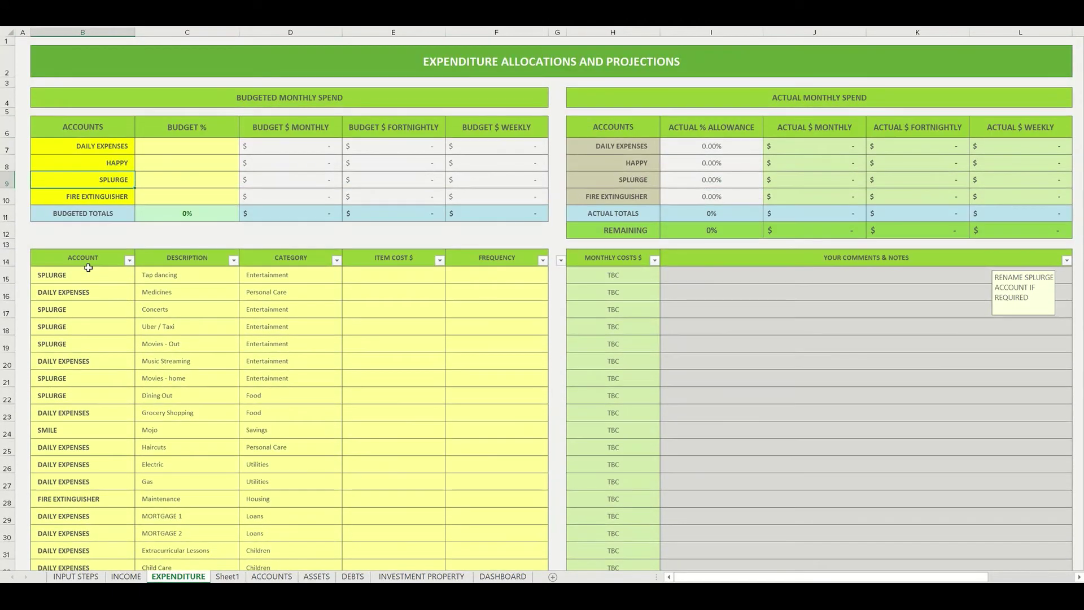
click(129, 259)
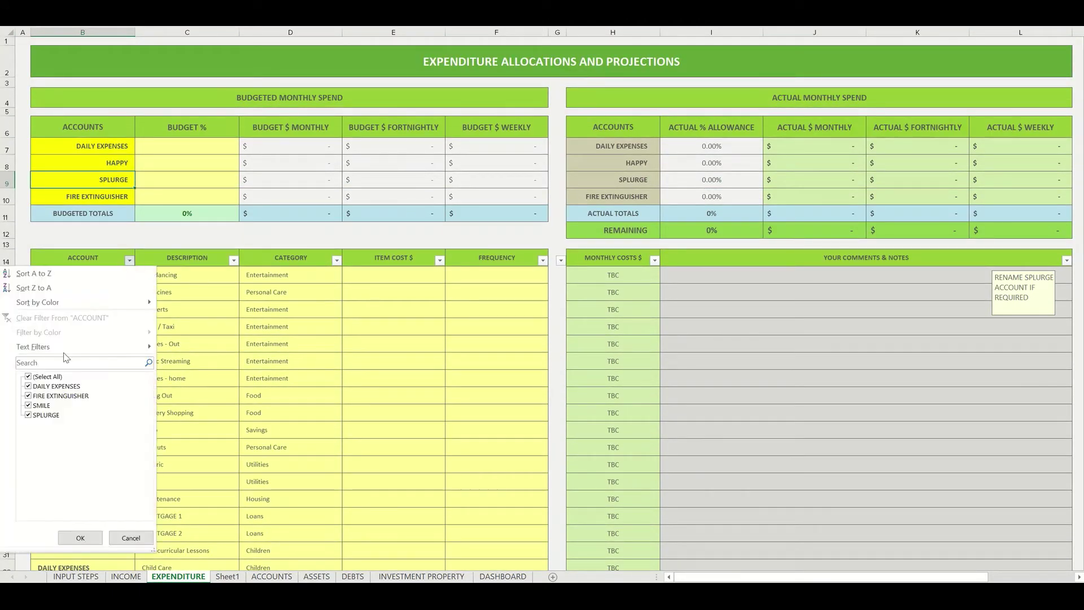
click(29, 378)
click(28, 405)
click(80, 538)
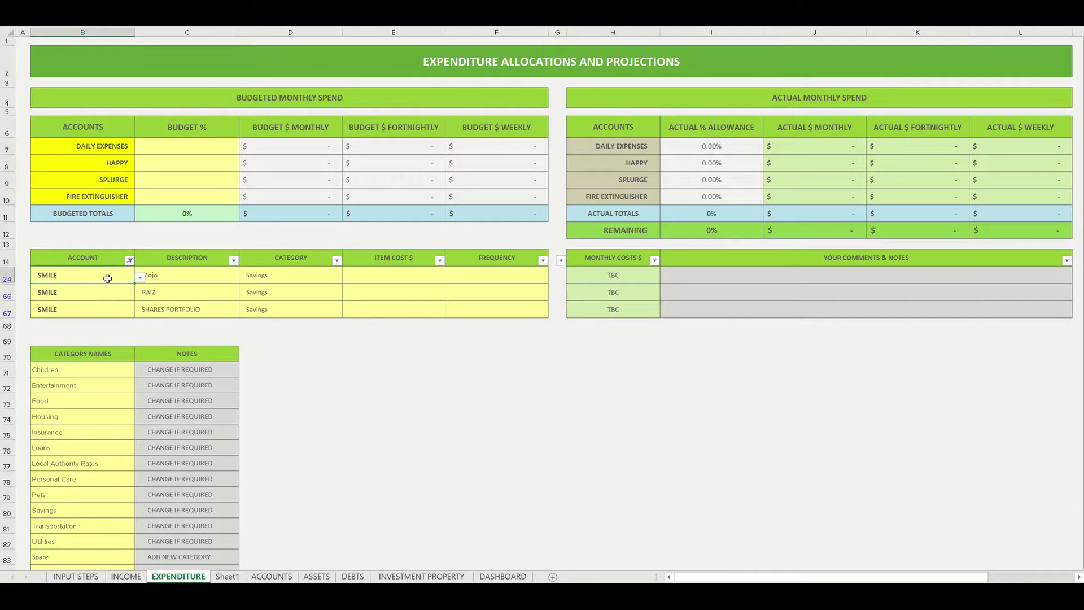
- Change the account of the Mojo, RAIZ and SHARES PORTFOLIO expenses to HAPPY
click(140, 279)
click(85, 292)
click(101, 293)
click(139, 294)
click(90, 305)
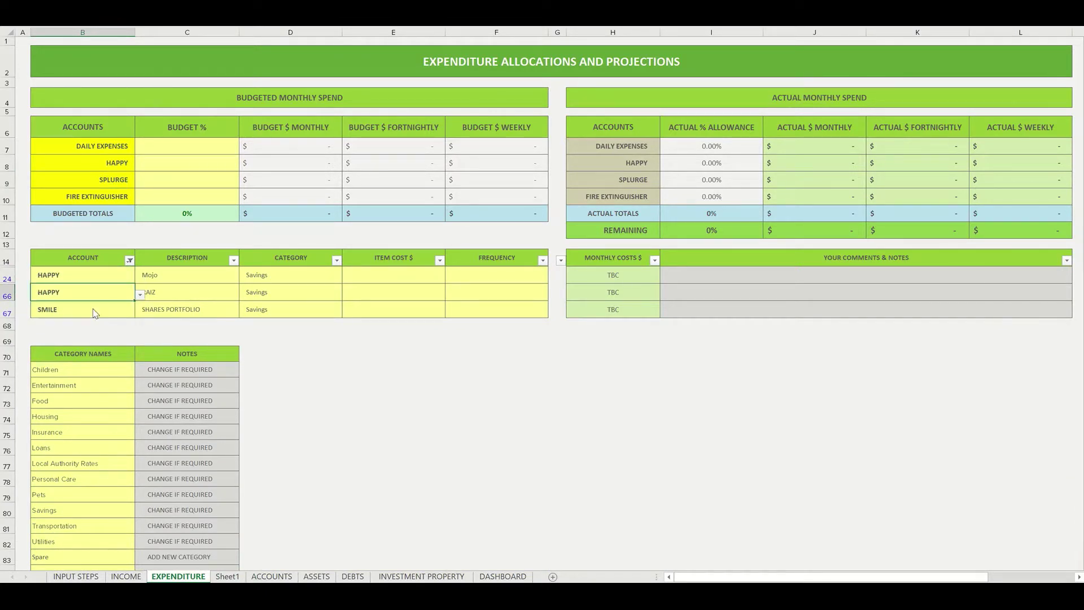
click(92, 306)
click(140, 311)
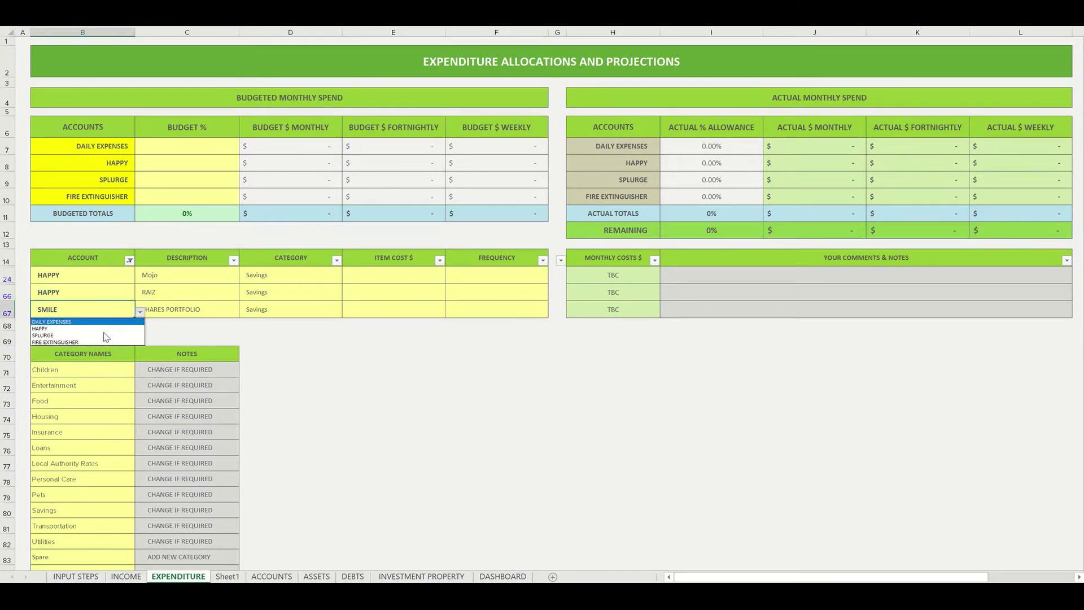
click(96, 329)
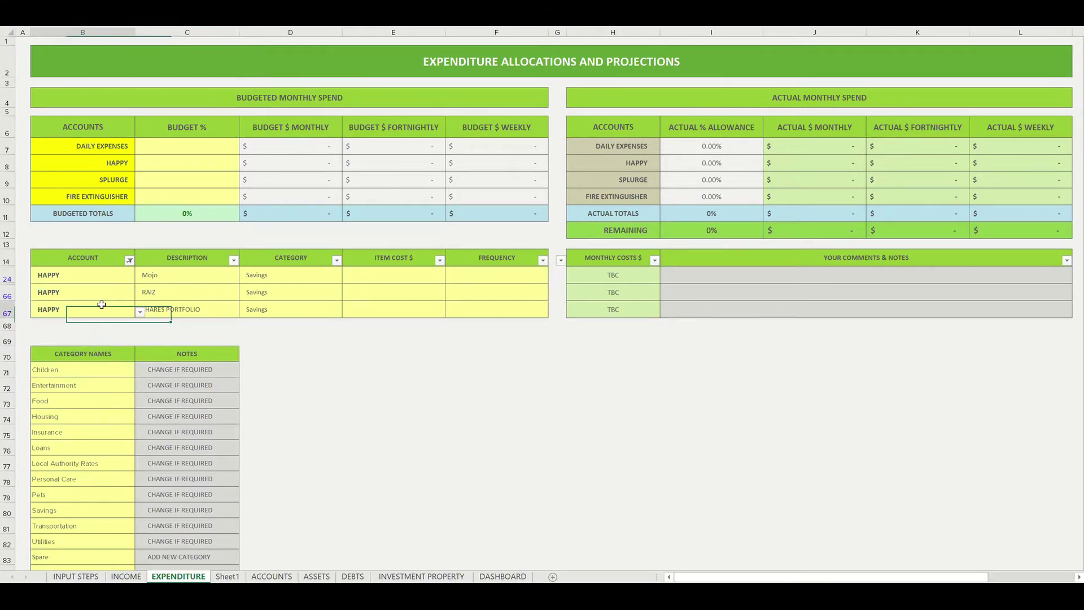
- Show all accounts again in the filtered expense list
click(129, 260)
click(27, 376)
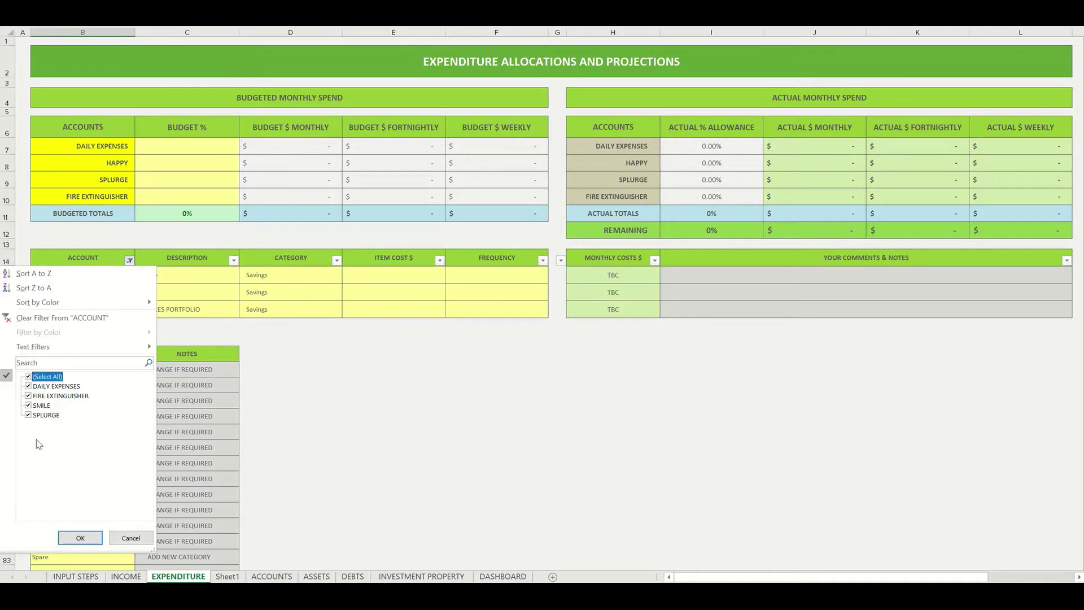
click(80, 538)
- Rename the HAPPY account in the budget table back to SMILE
click(106, 165)
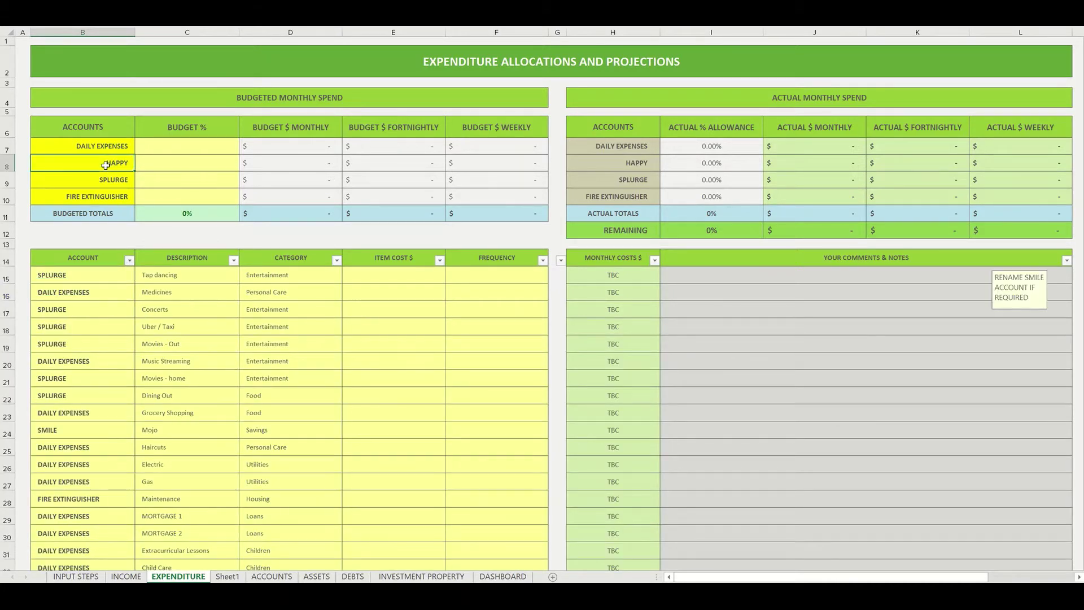
text(SMILE)
key(Return)
- Set the budget percentages to 60% for DAILY EXPENSES, 10% for SMILE, 10% for SPLURGE and 20% for FIRE EXTINGUISHER
click(178, 145)
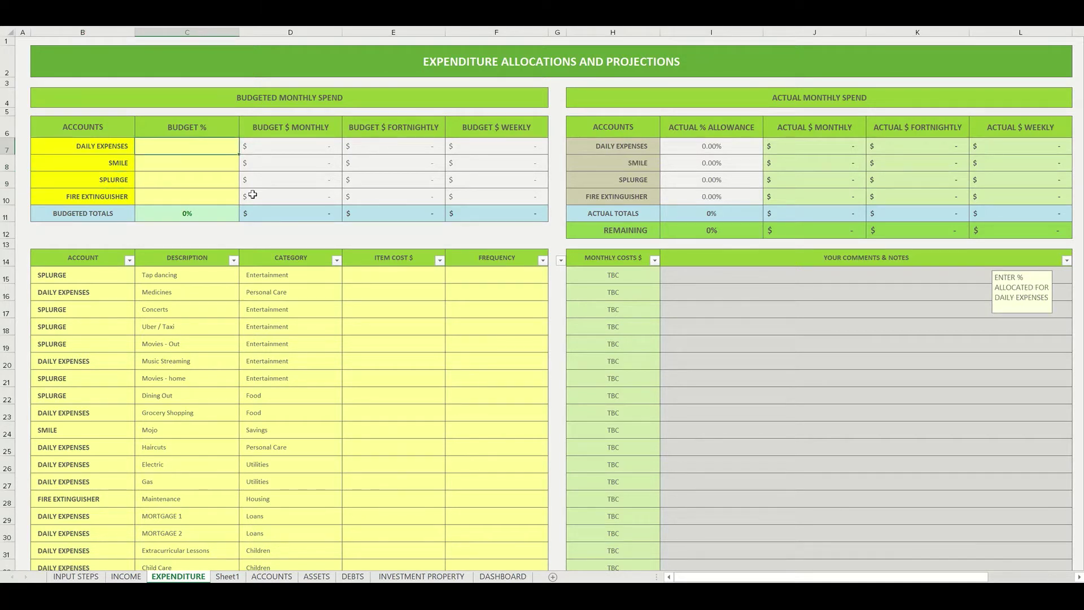
text(60)
key(Return)
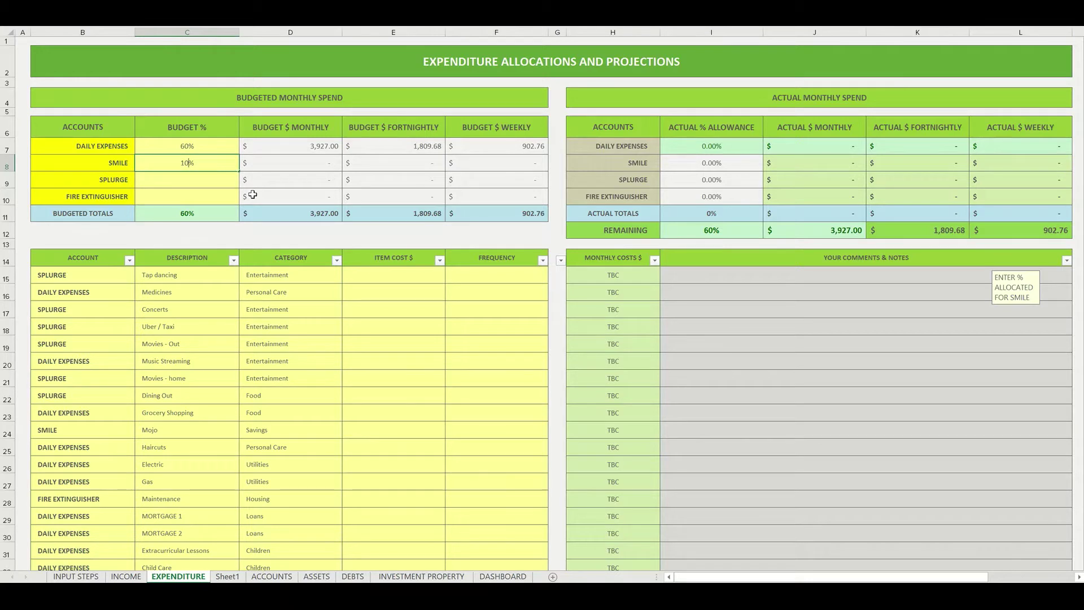
key(Return)
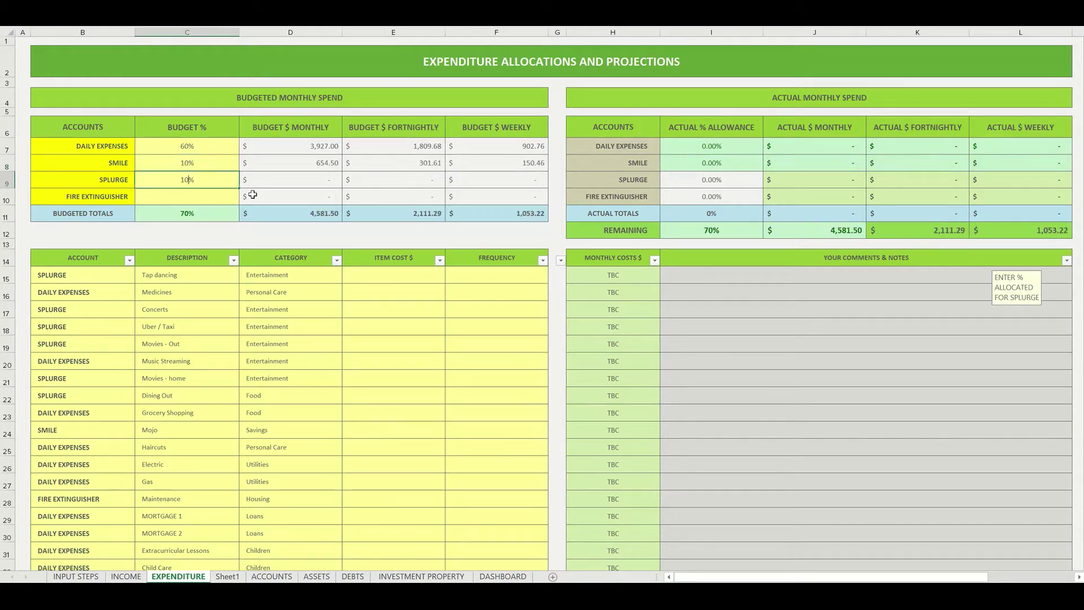
key(Return)
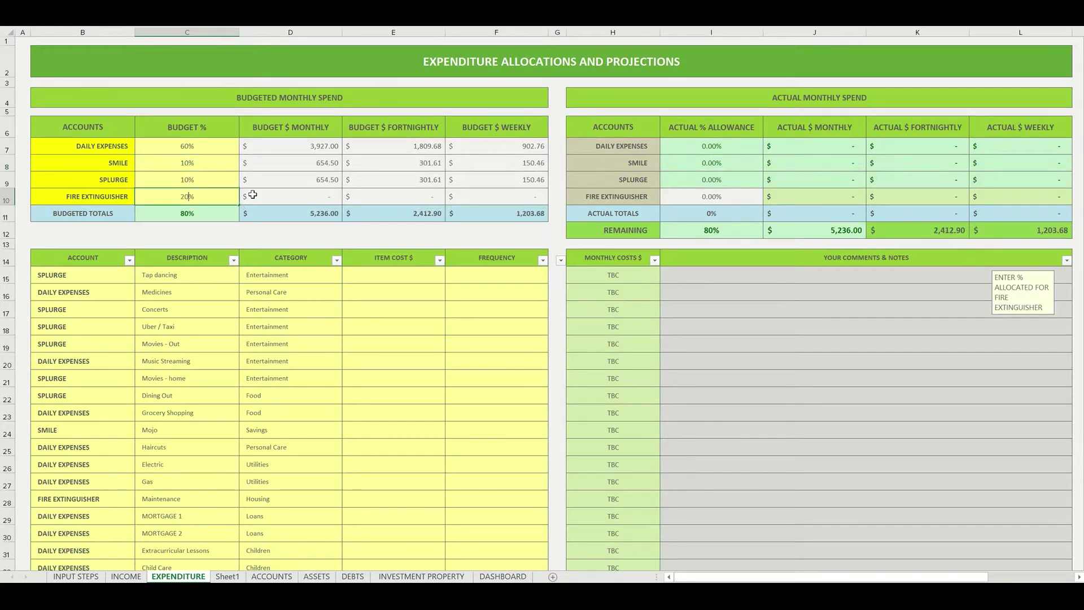
key(Return)
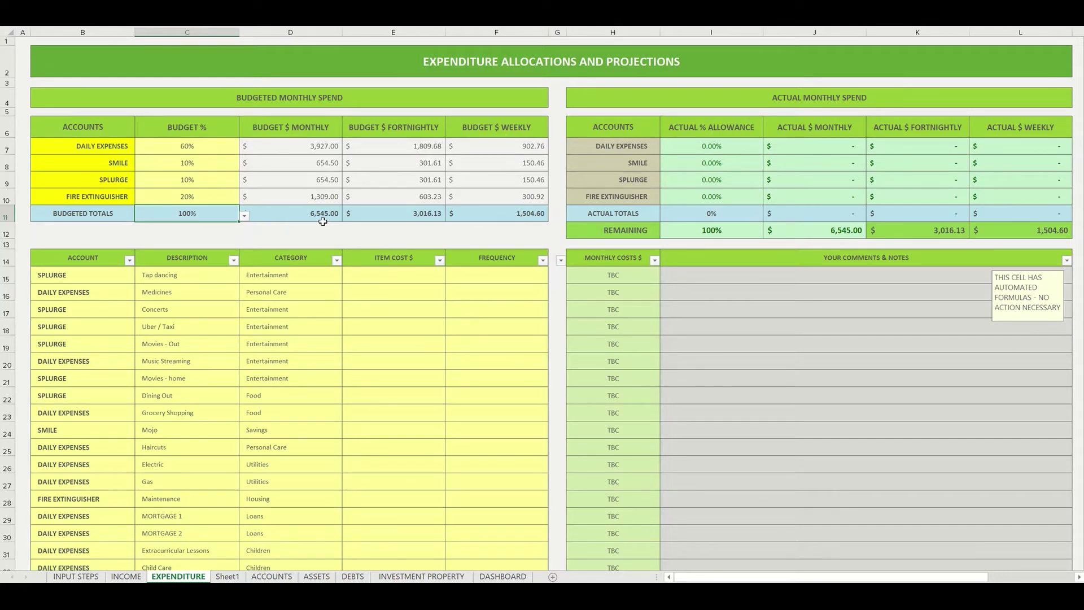
- Examine the expense descriptions in the list and the category options available for filtering
click(179, 278)
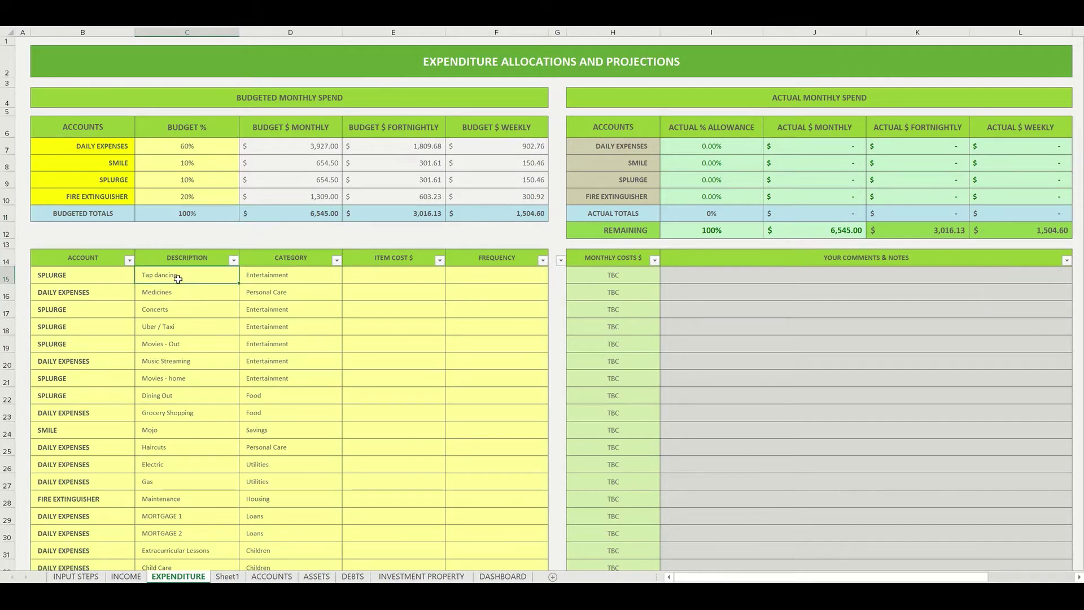
scroll(189, 280, down, 2)
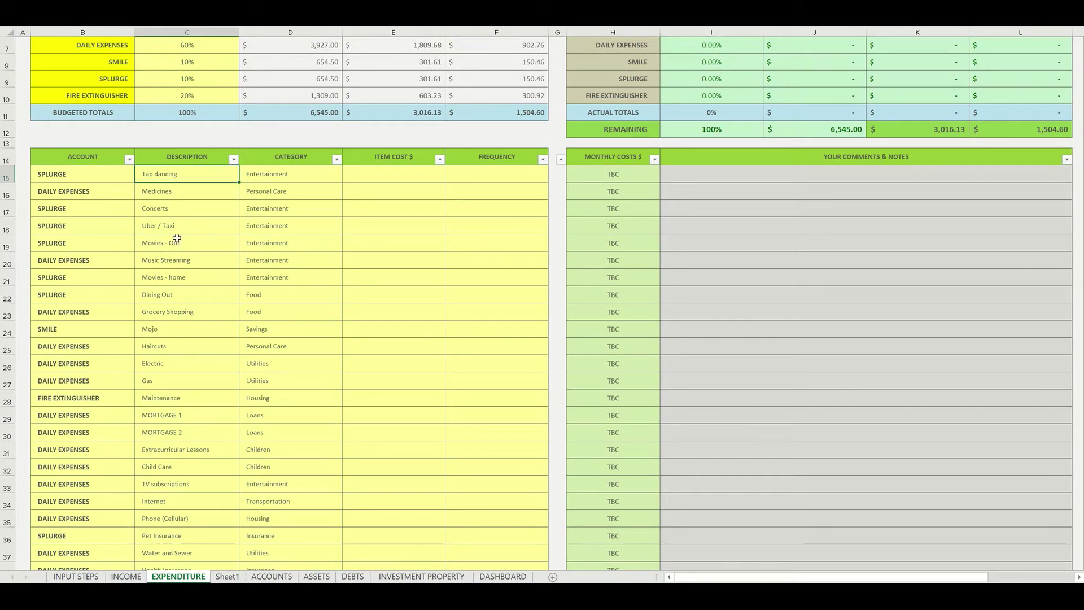
scroll(173, 333, down, 4)
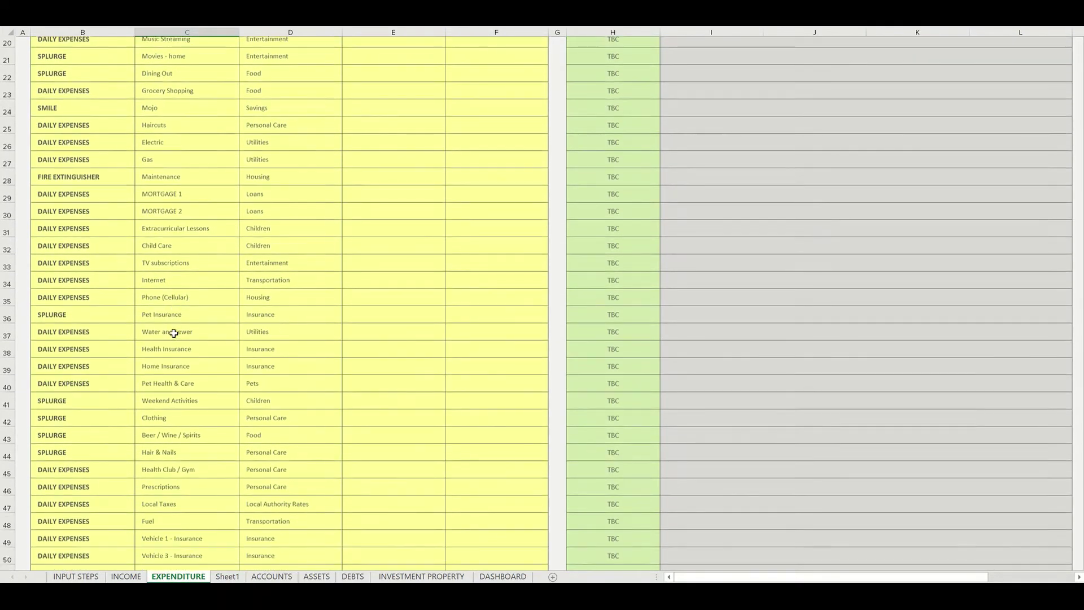
scroll(173, 333, up, 6)
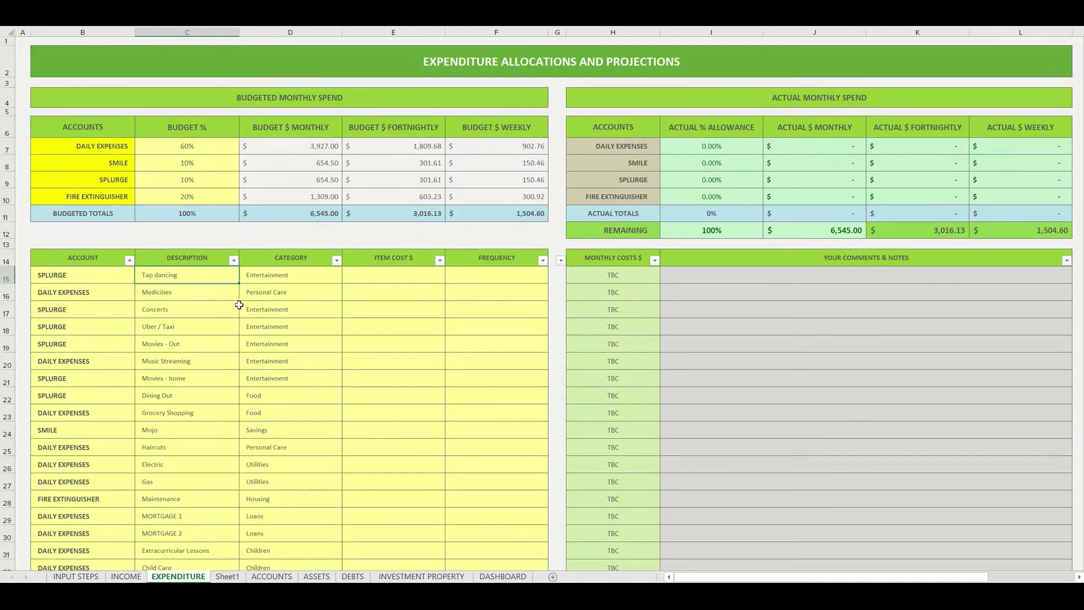
click(336, 260)
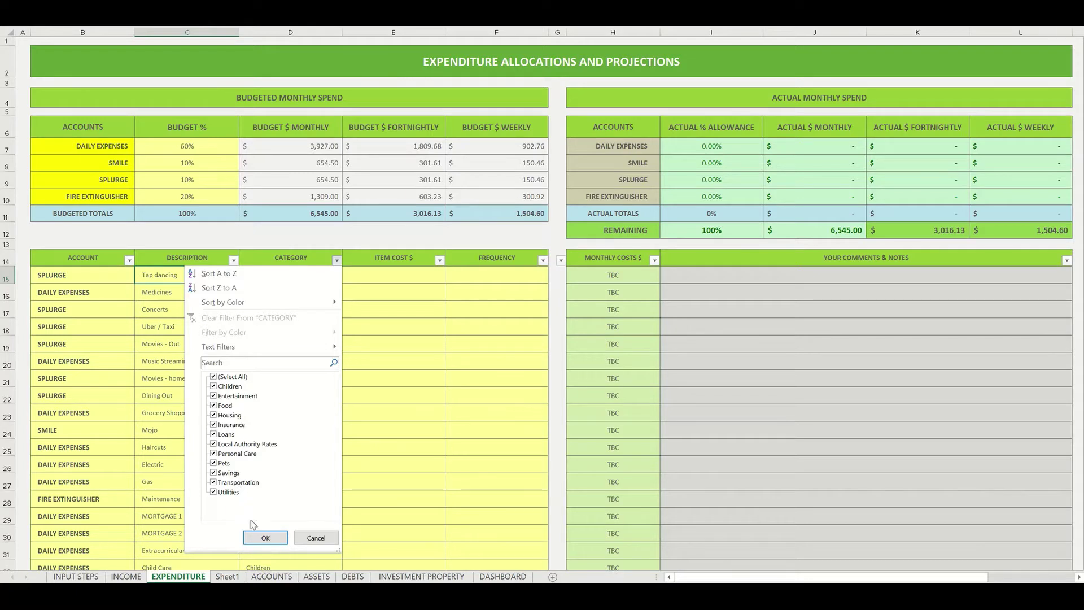
click(265, 537)
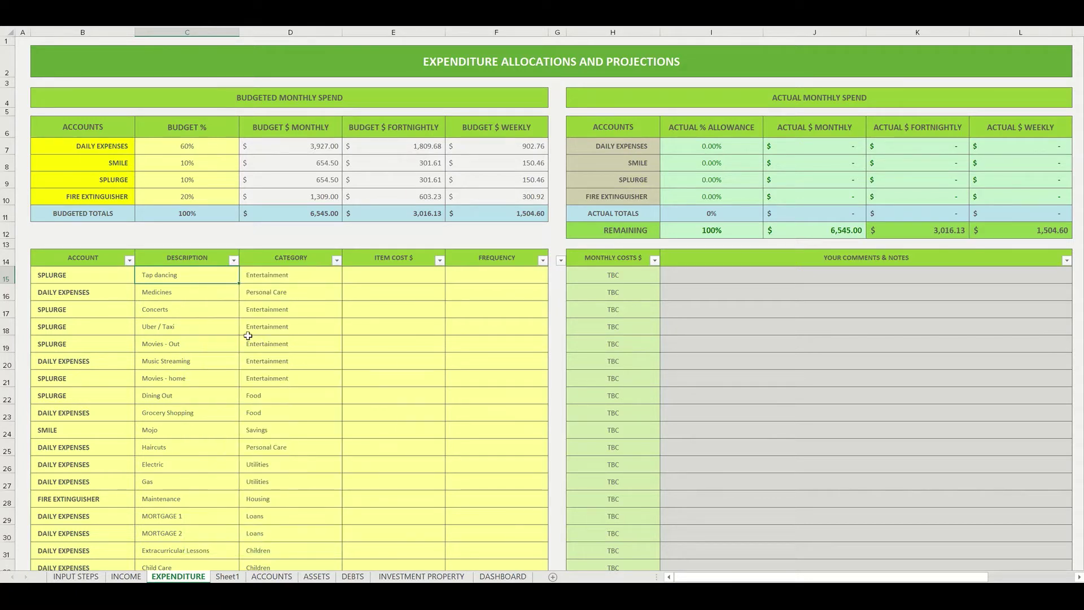
- Replace the Pets entry in the CATEGORY NAMES table below the expense list with ON LINE POKER
scroll(244, 337, down, 9)
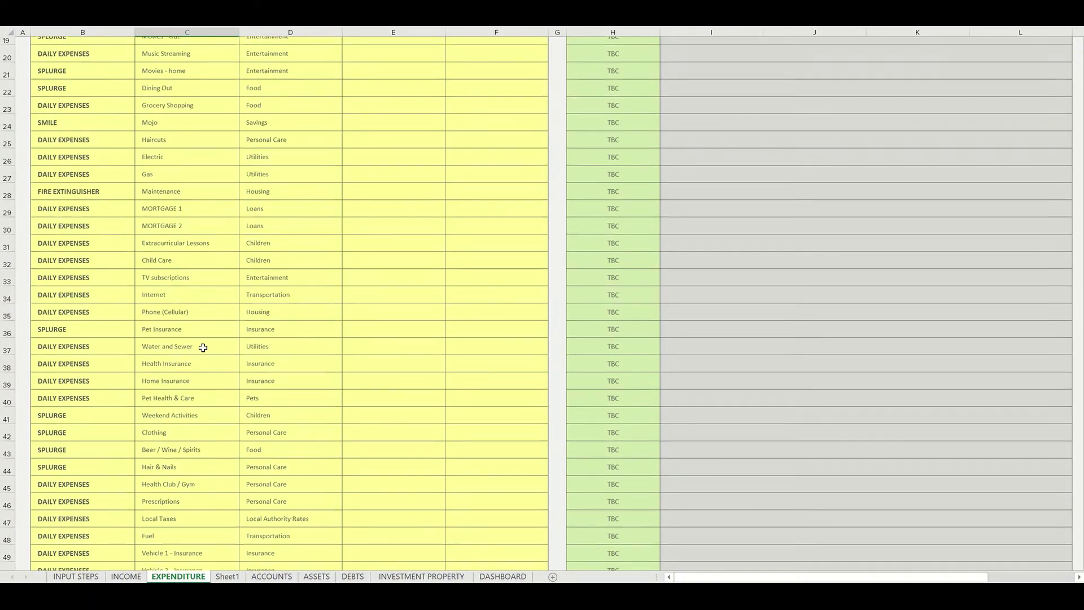
scroll(203, 347, down, 10)
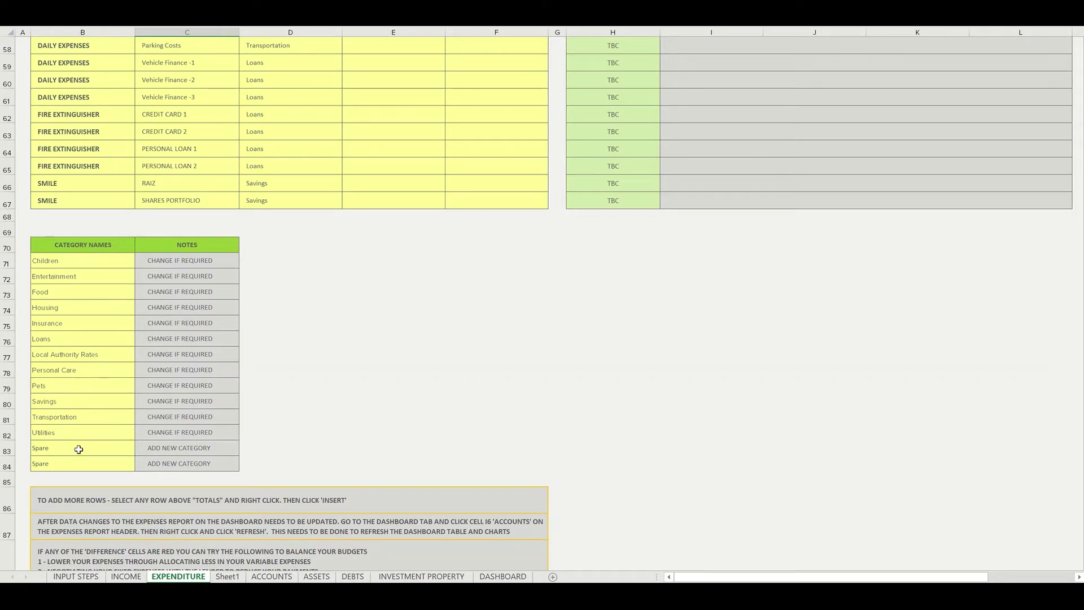
click(50, 387)
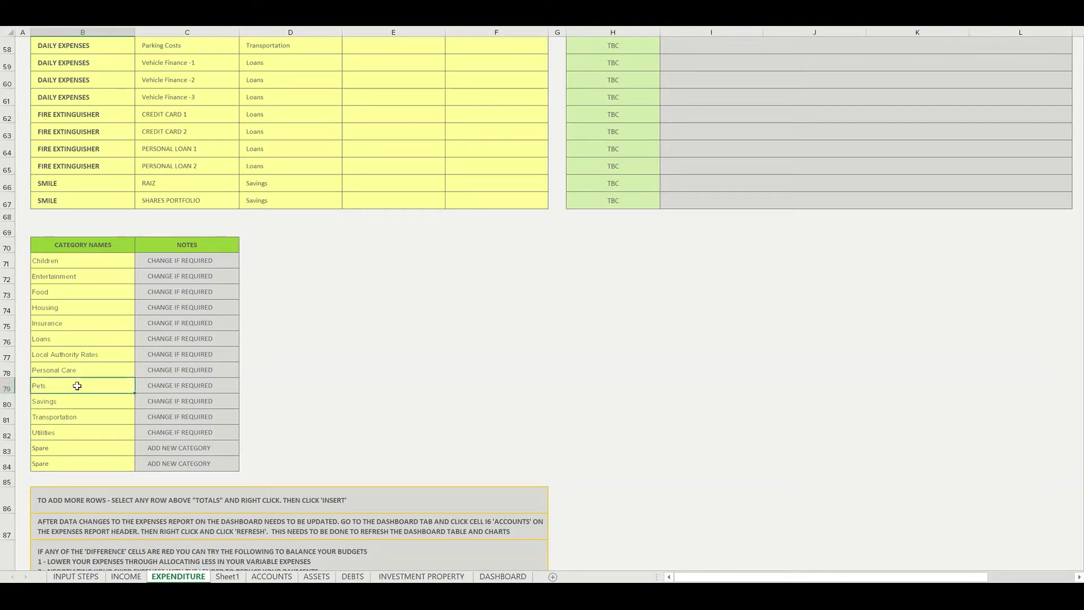
text(ON LINE POKER)
scroll(107, 378, up, 19)
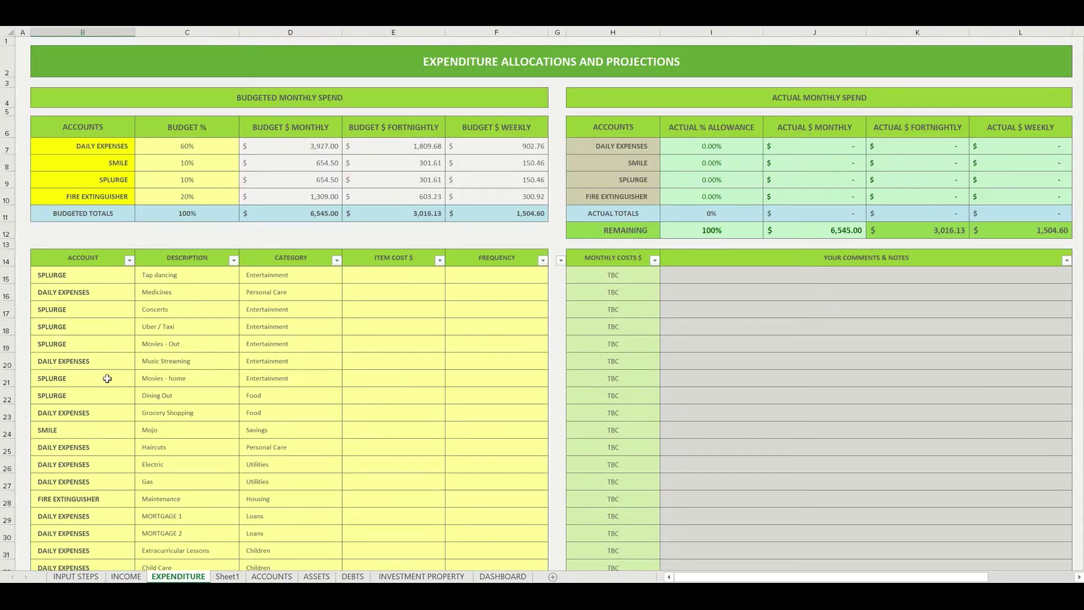
click(439, 260)
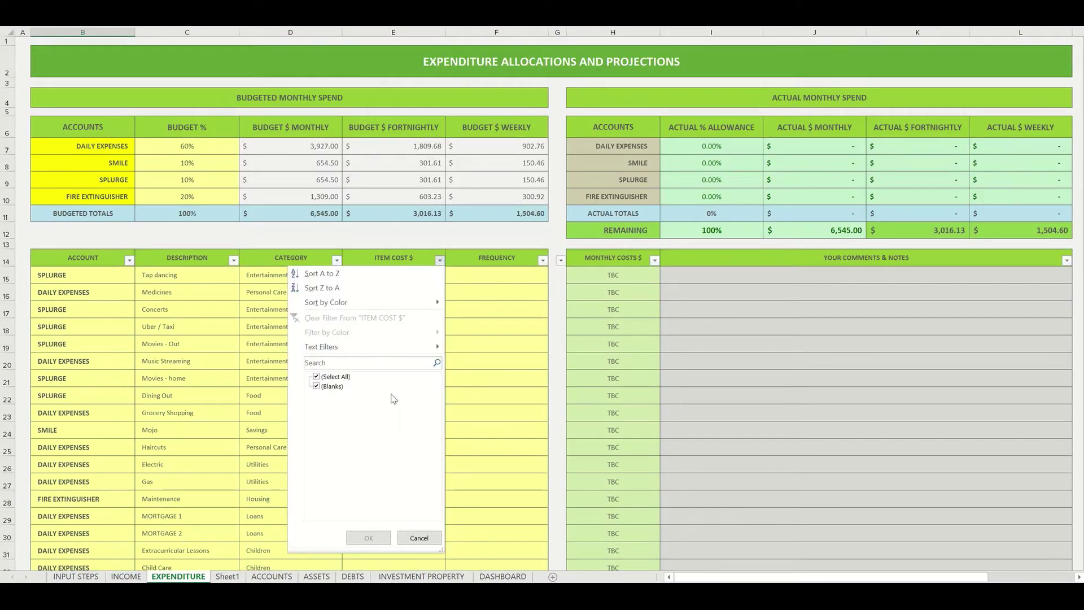
click(419, 537)
click(395, 516)
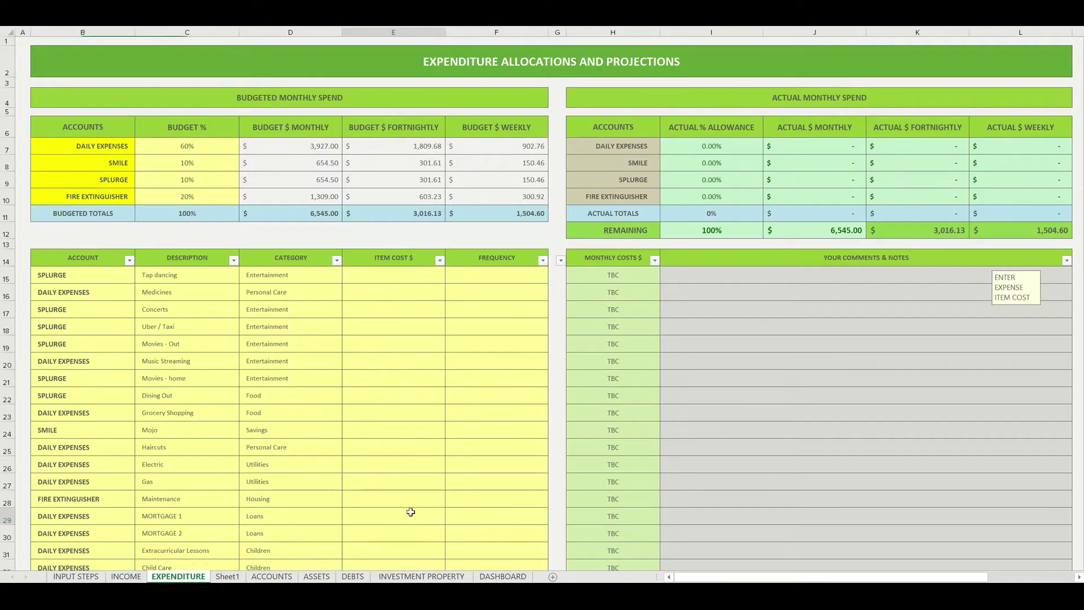
click(337, 260)
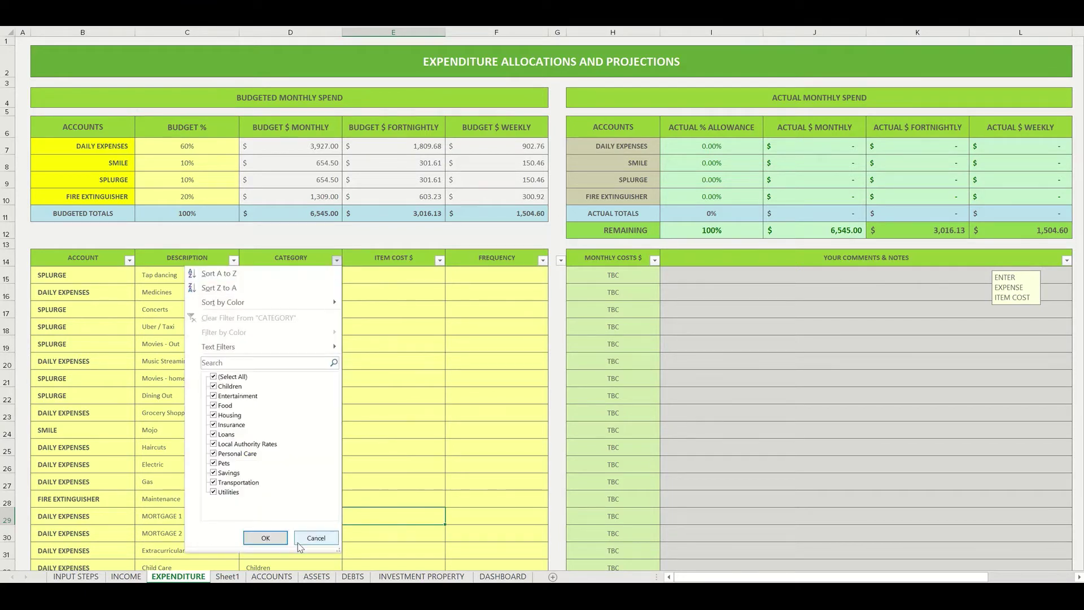
click(299, 540)
- Set the category of the Tap dancing expense to ON LINE POKER
click(310, 276)
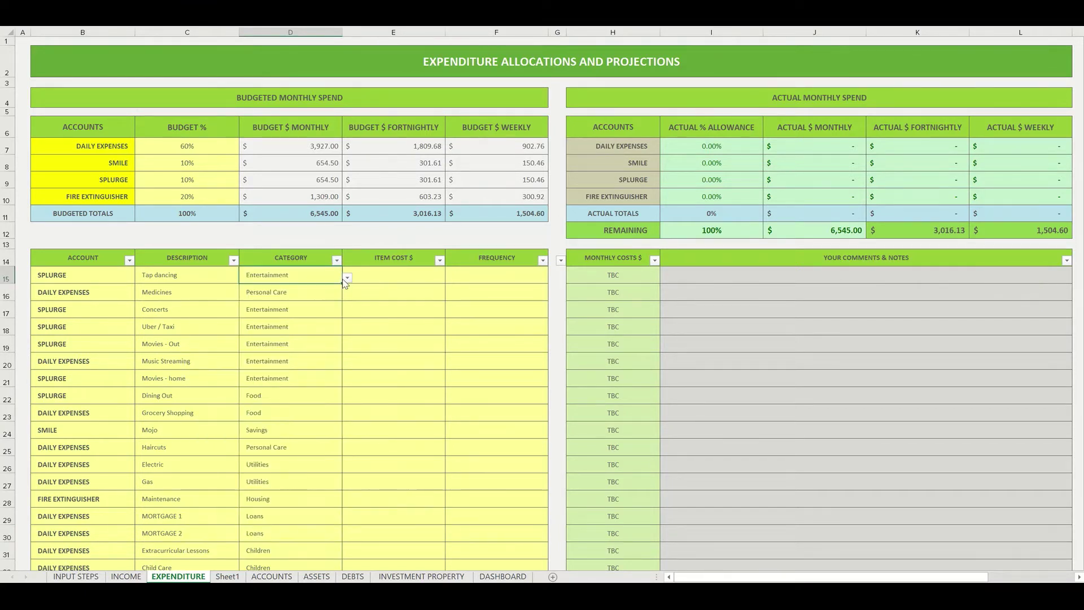
click(347, 278)
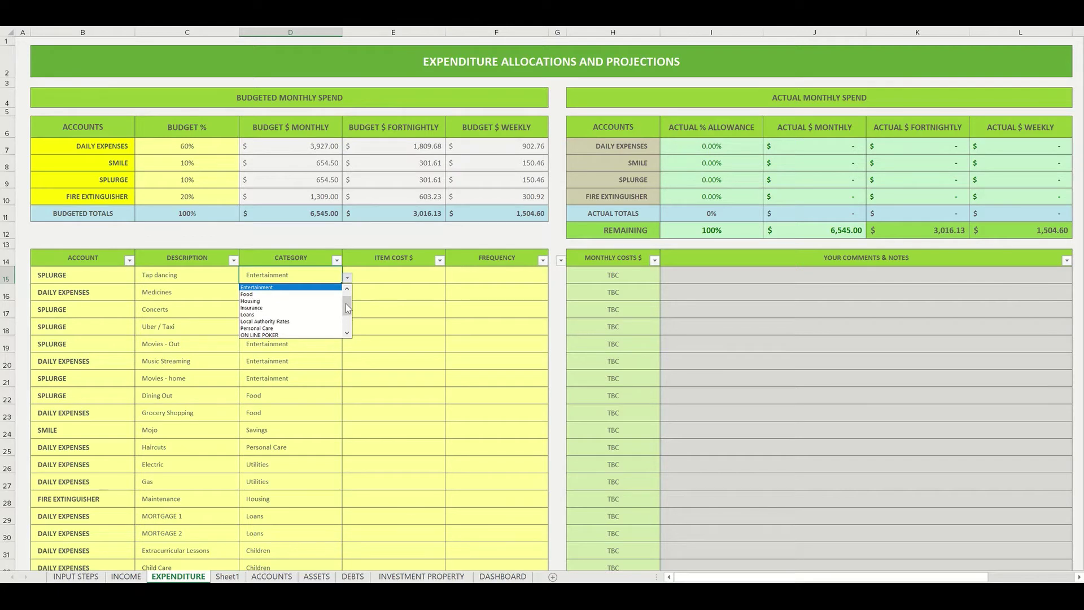
drag(346, 305, 346, 308)
click(347, 333)
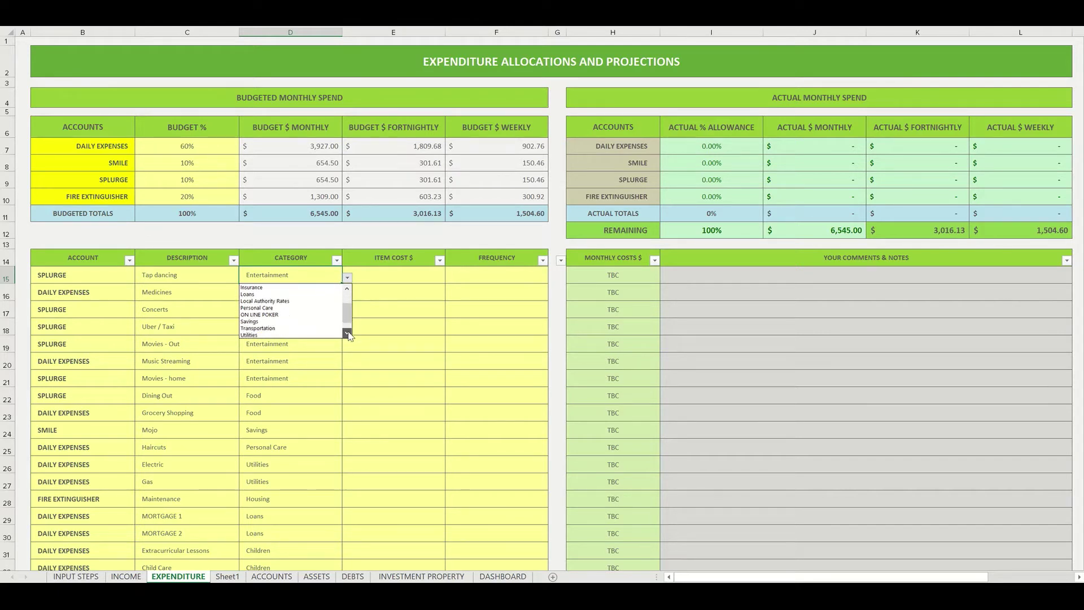
click(265, 312)
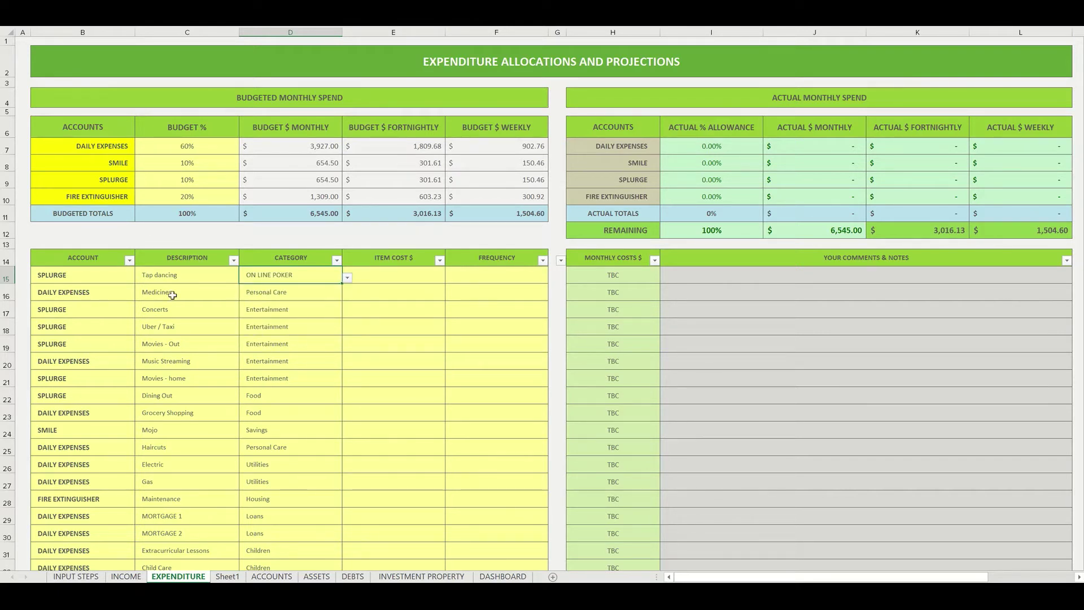
click(379, 274)
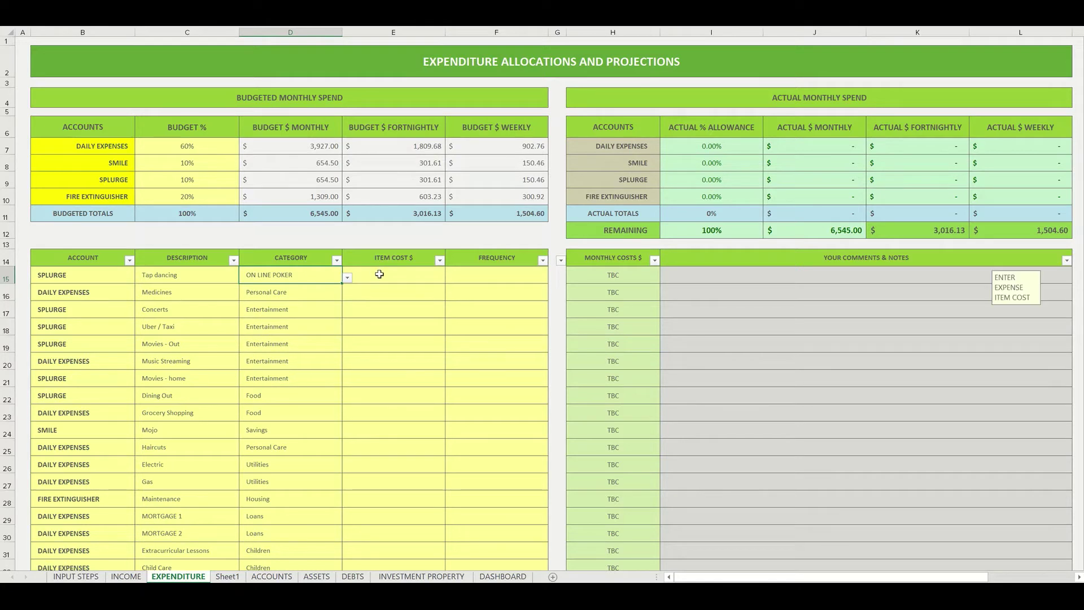
click(316, 273)
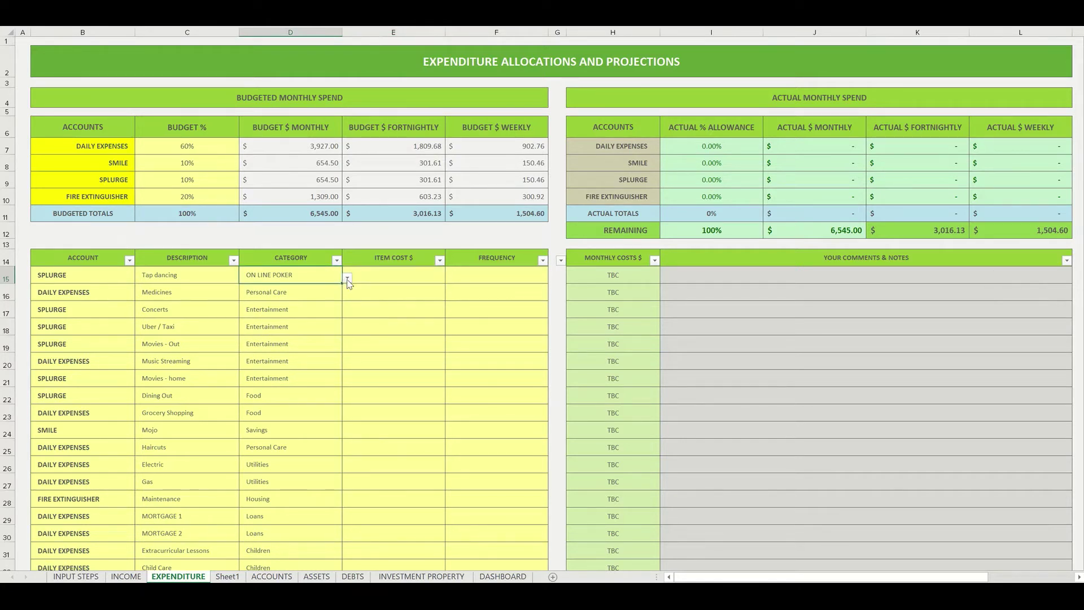
- Undo the Tap dancing category change and the replacement of Pets in the CATEGORY NAMES table
key(ctrl+z)
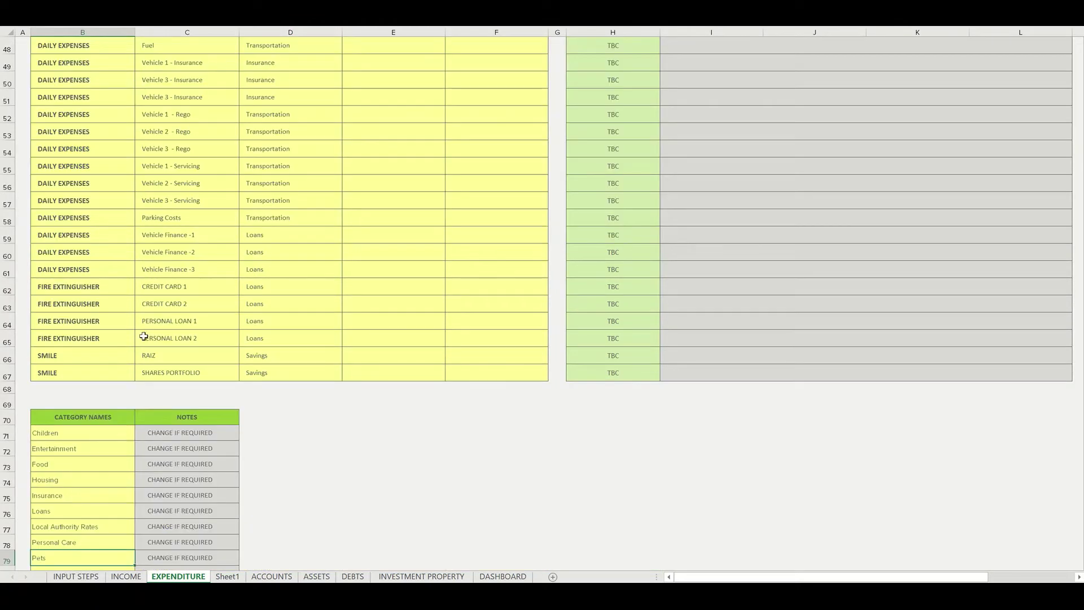
scroll(144, 336, down, 3)
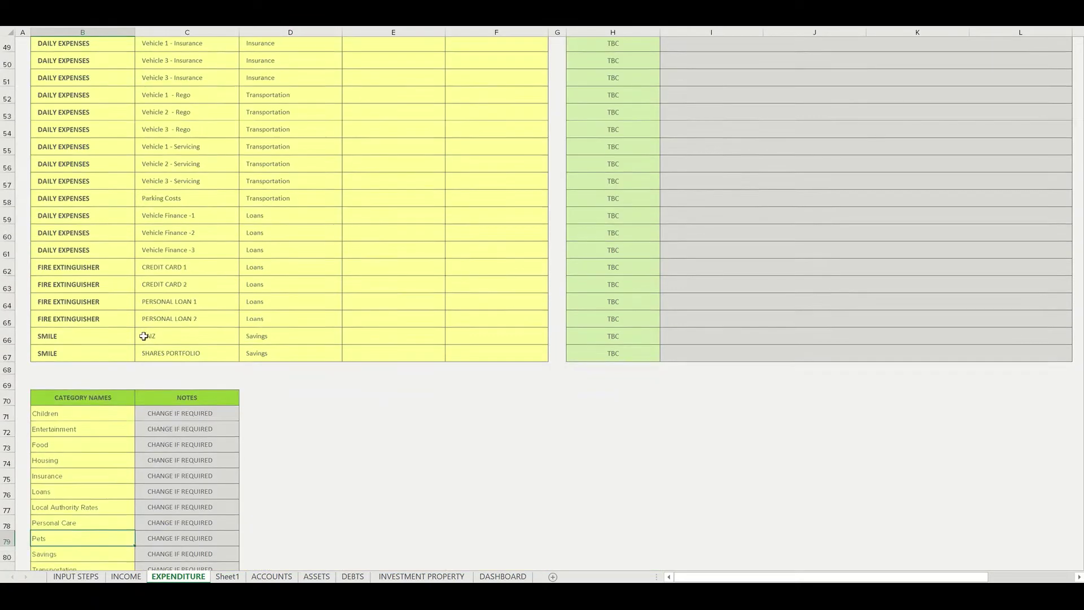
scroll(144, 336, up, 12)
scroll(143, 336, up, 6)
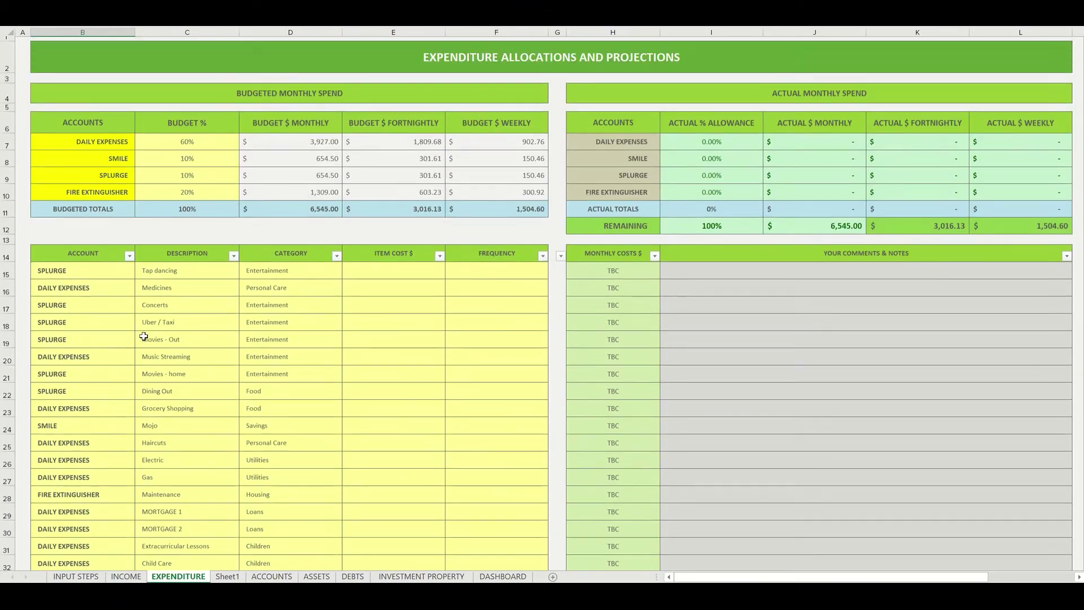
- Enter an item cost of $10 with a WEEKLY frequency for the Tap dancing expense
click(400, 274)
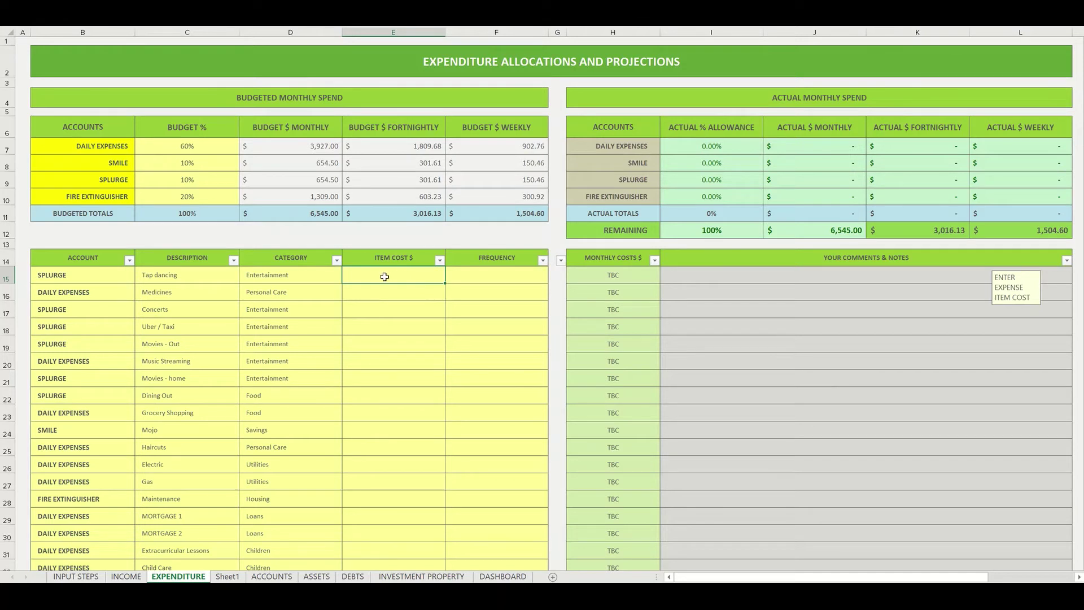
click(477, 274)
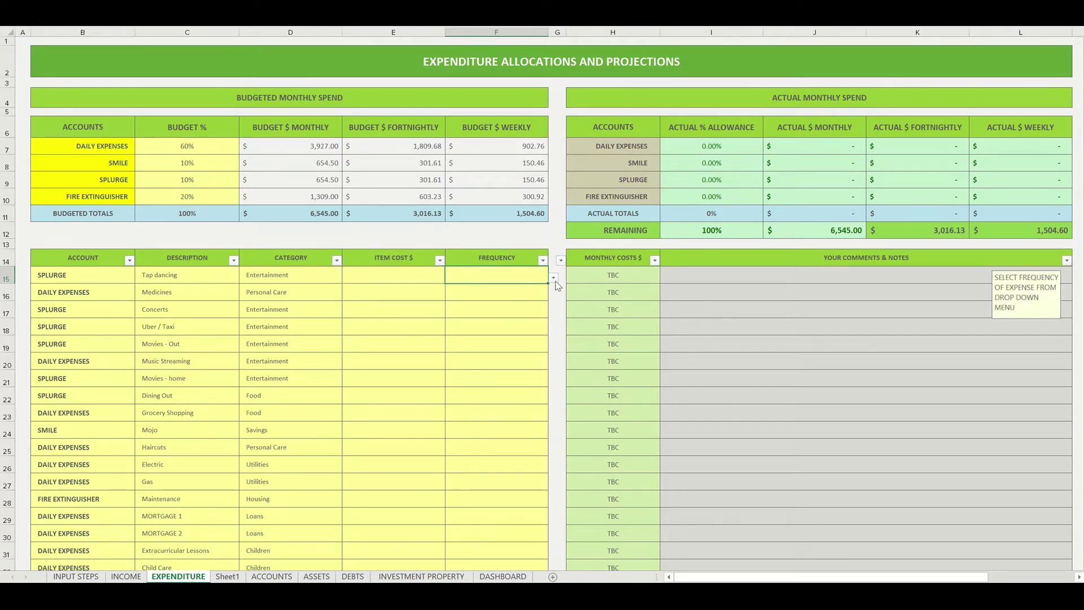
click(408, 278)
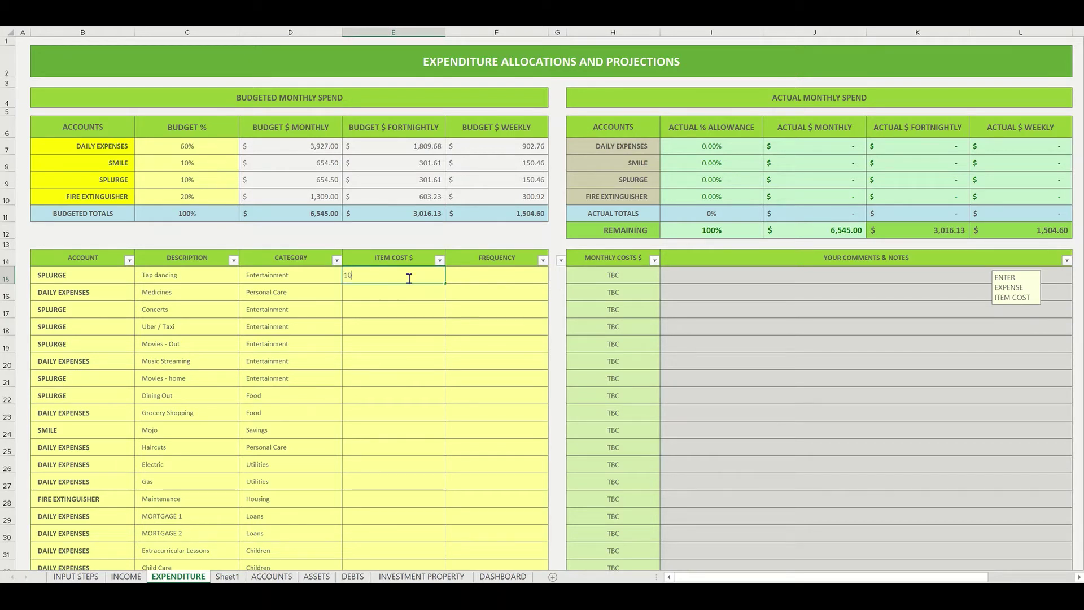
key(Tab)
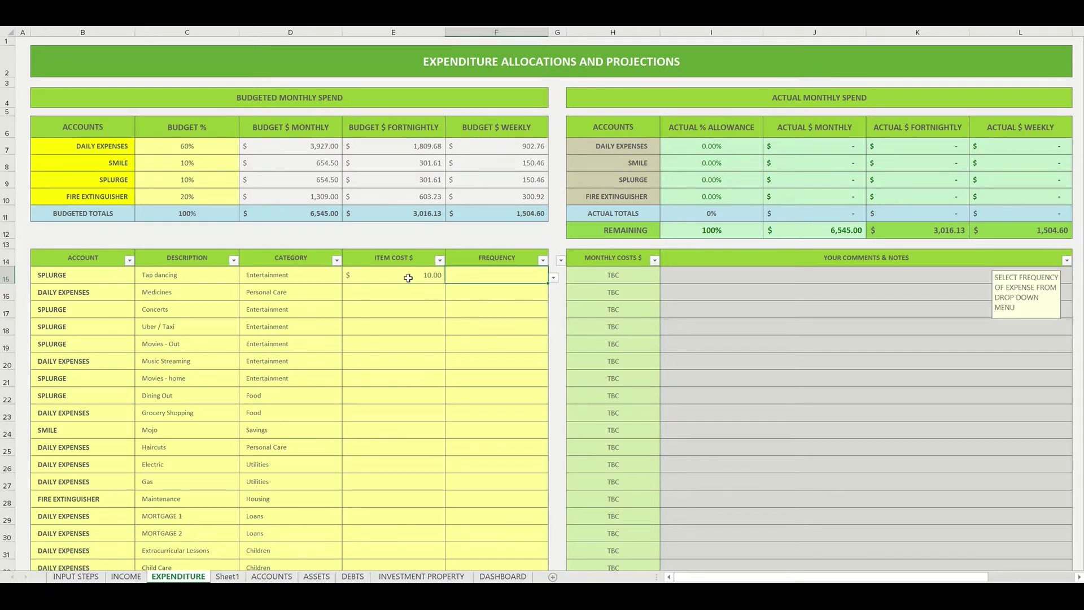
click(553, 281)
click(468, 287)
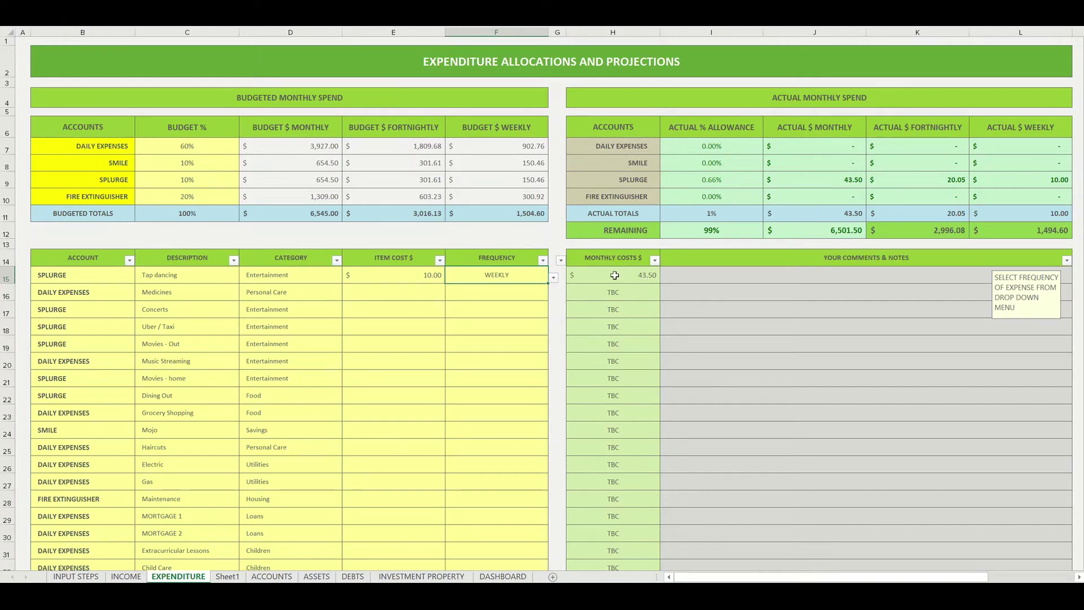
- Enter an item cost of $25 with a FORTNIGHTLY frequency for the Medicines expense
click(396, 290)
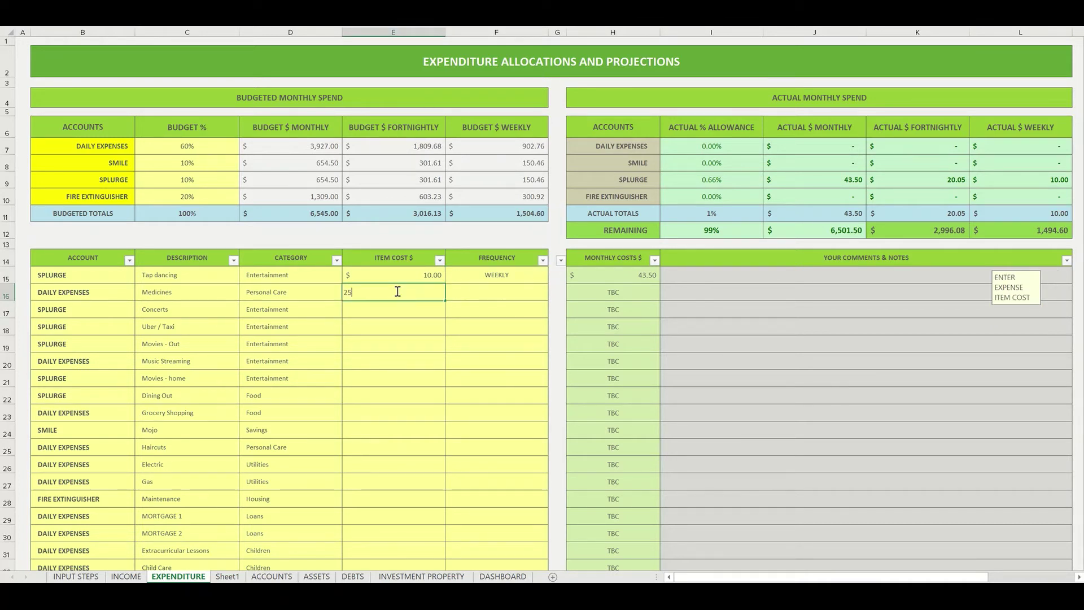
text(25)
key(Tab)
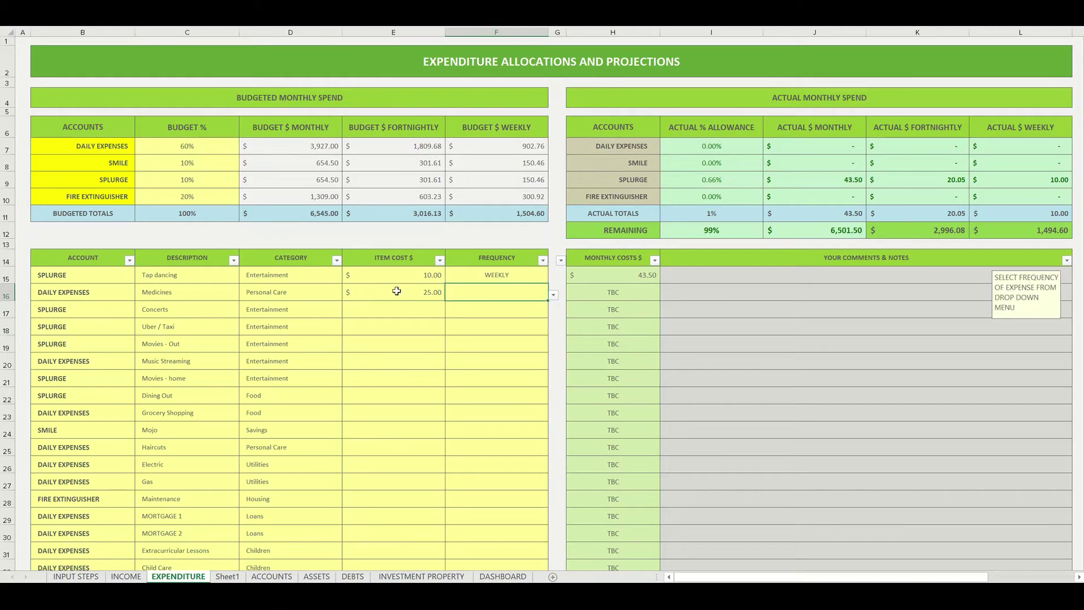
click(554, 295)
click(502, 309)
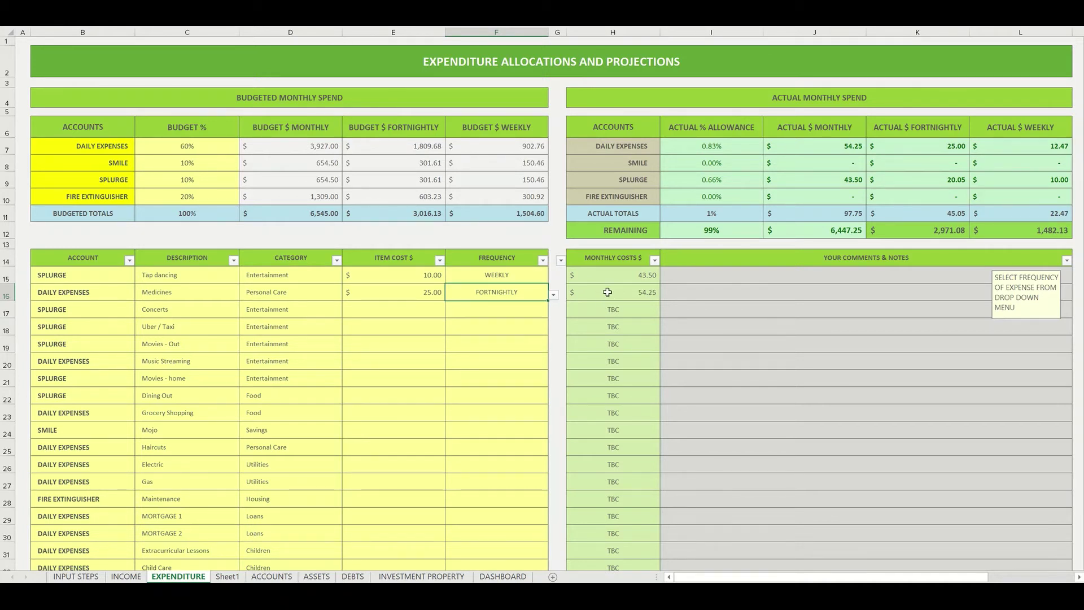
- Enter an item cost of $25 with a FORTNIGHTLY frequency for the Concerts expense
click(388, 311)
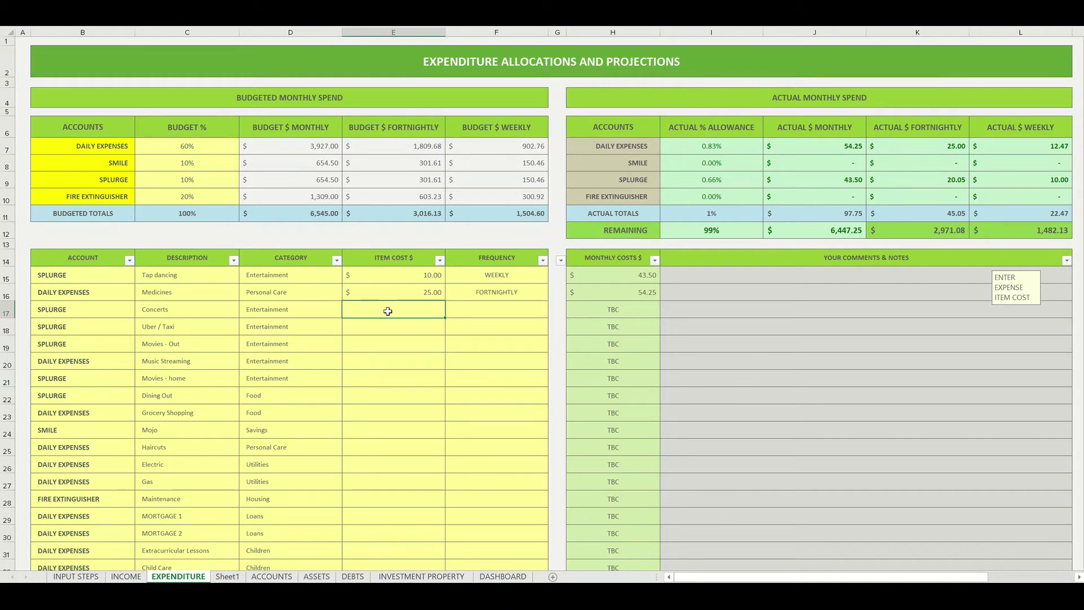
text(25)
click(480, 309)
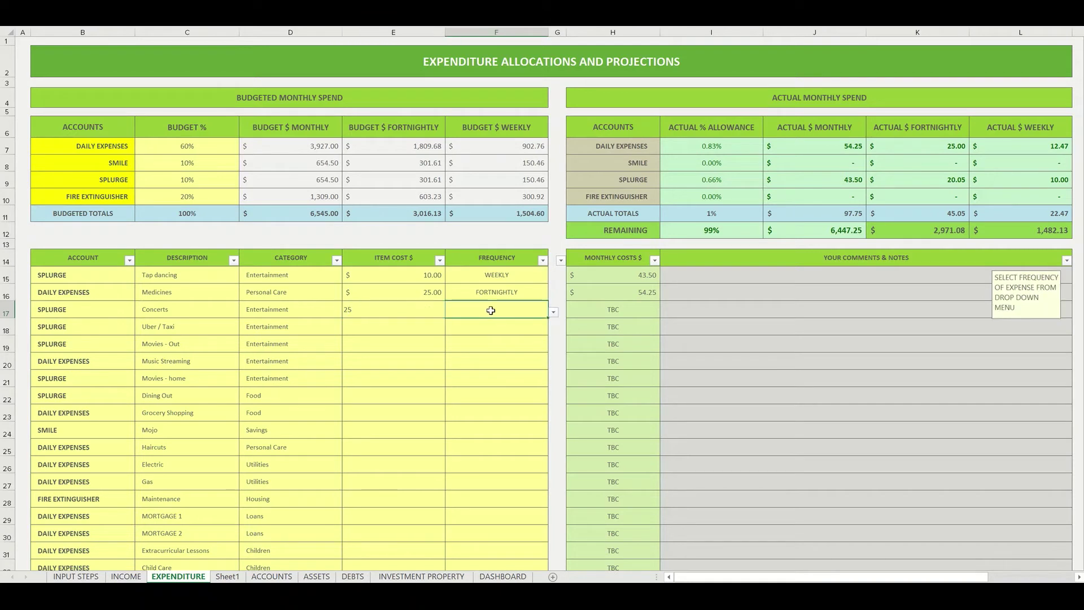
click(554, 314)
click(514, 325)
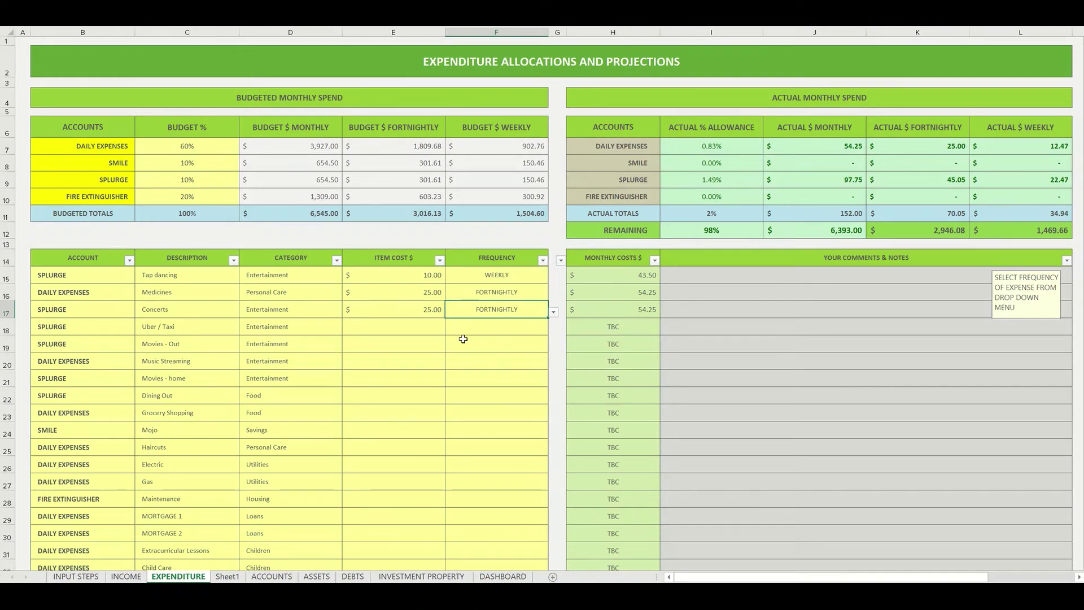
- Review the item costs, frequencies and monthly costs down the expense list and compare actual spending with the budget per account
click(390, 381)
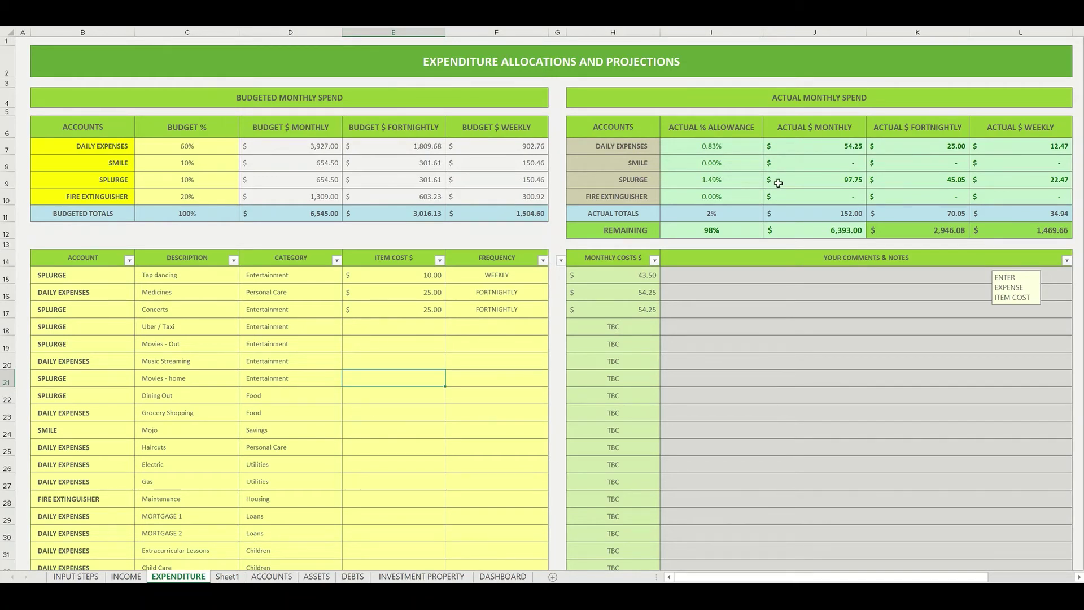
click(393, 550)
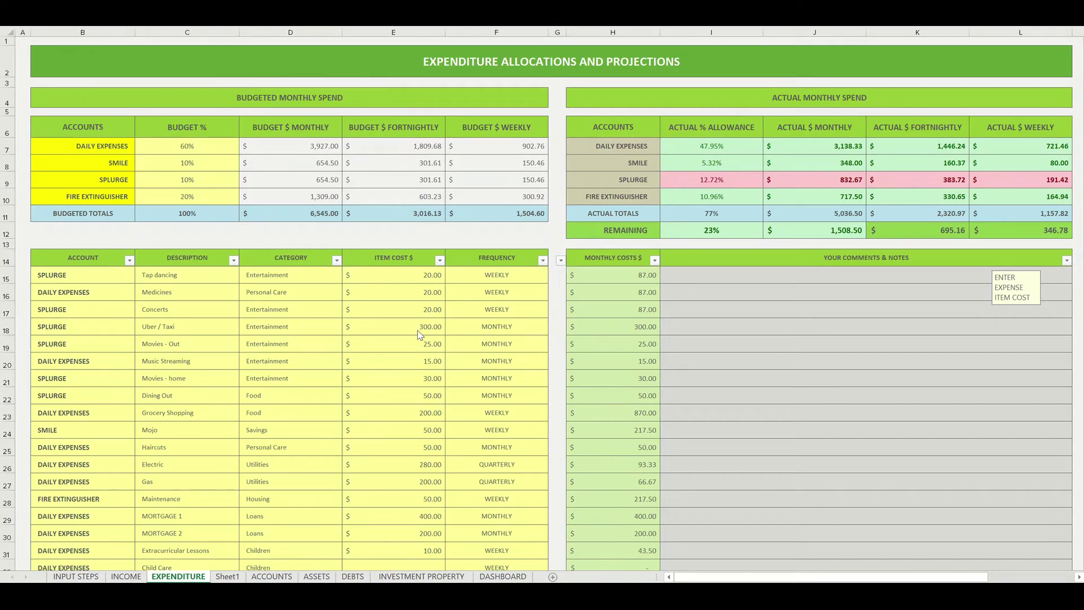
scroll(414, 318, down, 4)
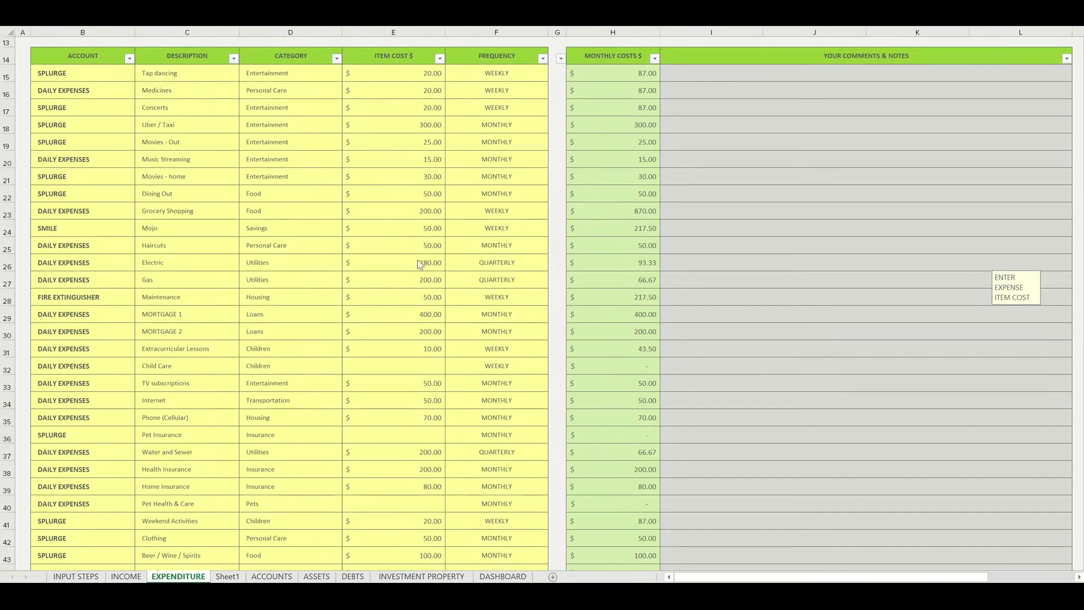
scroll(411, 323, down, 2)
scroll(411, 323, down, 5)
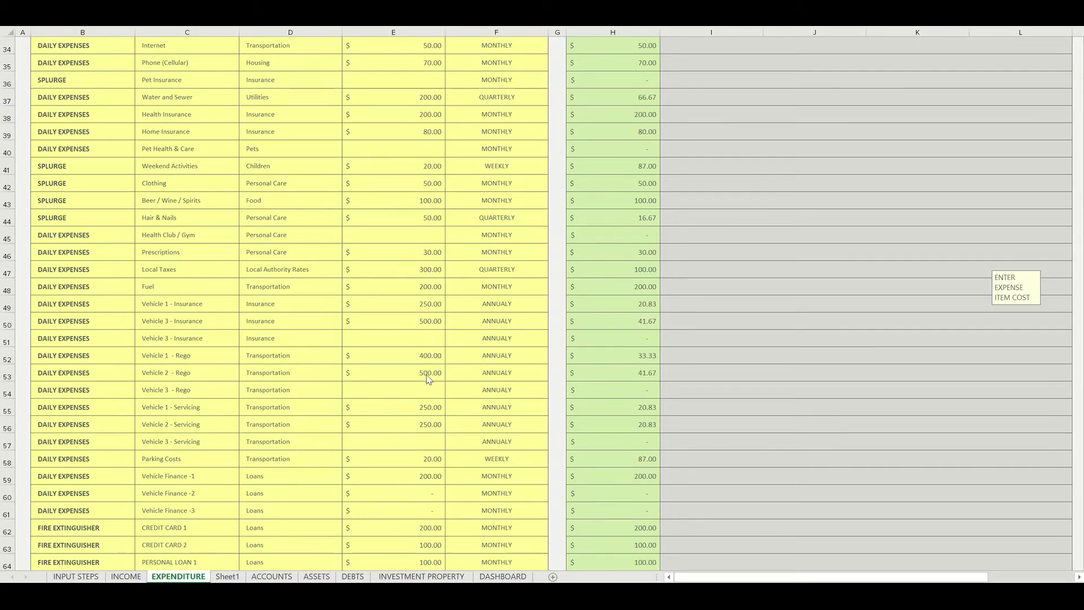
scroll(442, 450, up, 11)
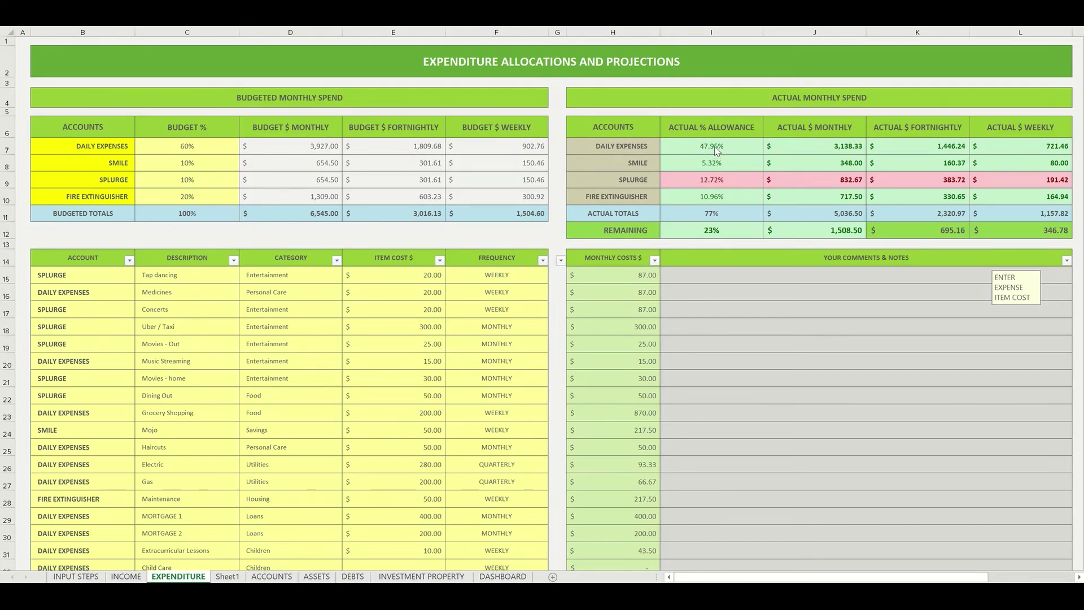
- Rebalance the budget percentages by setting DAILY EXPENSES to 55% and SPLURGE to 15%
click(177, 148)
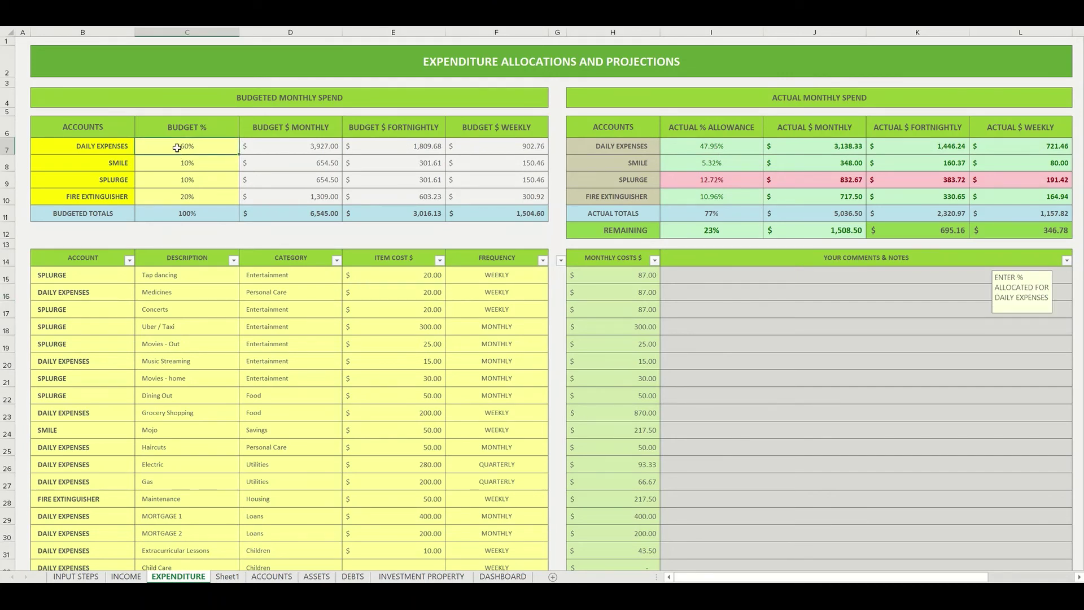
text(55)
key(Return)
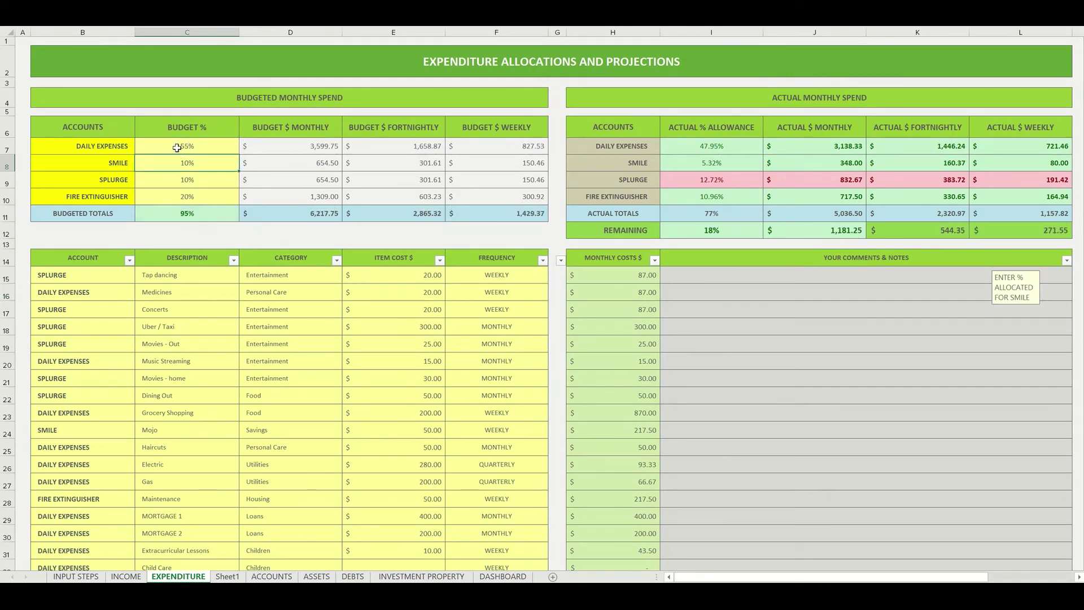
click(177, 181)
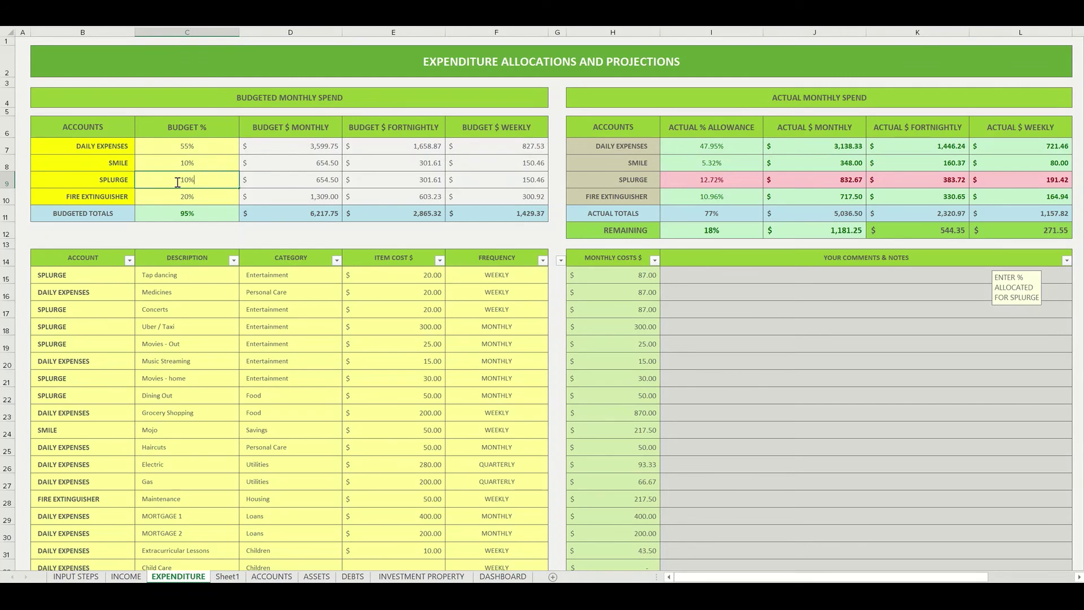
text(15)
key(Return)
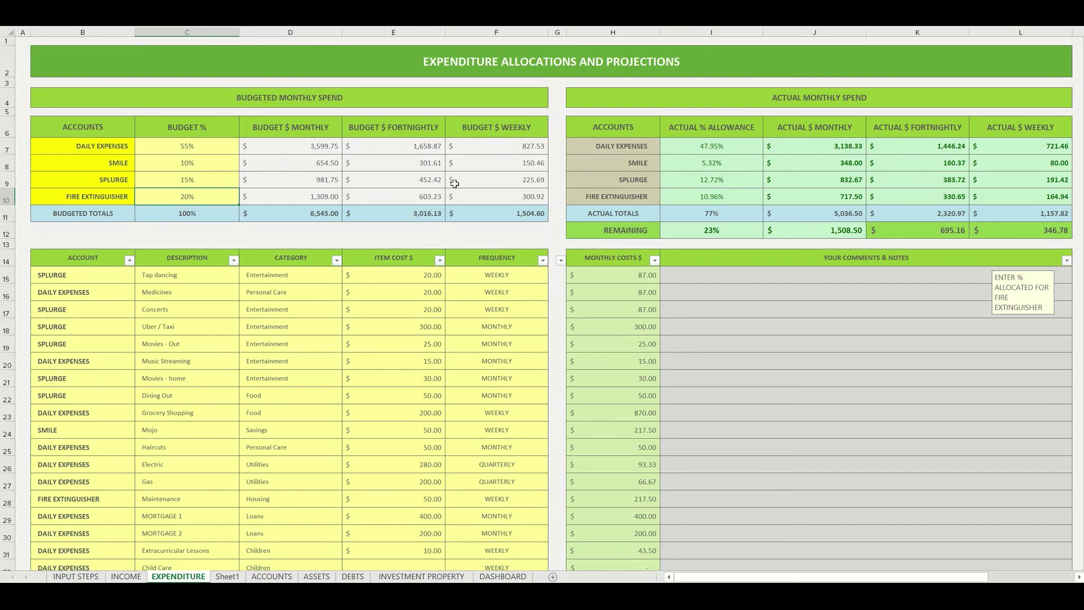
click(217, 180)
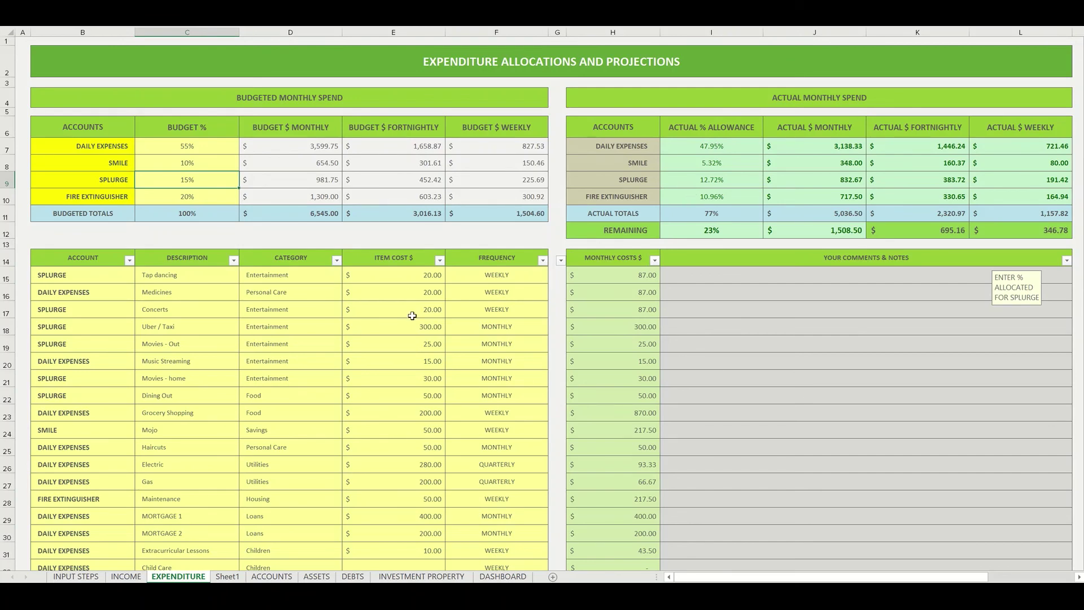
- Examine the YOUR COMMENTS & NOTES area beside the expense rows, including the MORTGAGE 2 and Internet entries
click(689, 275)
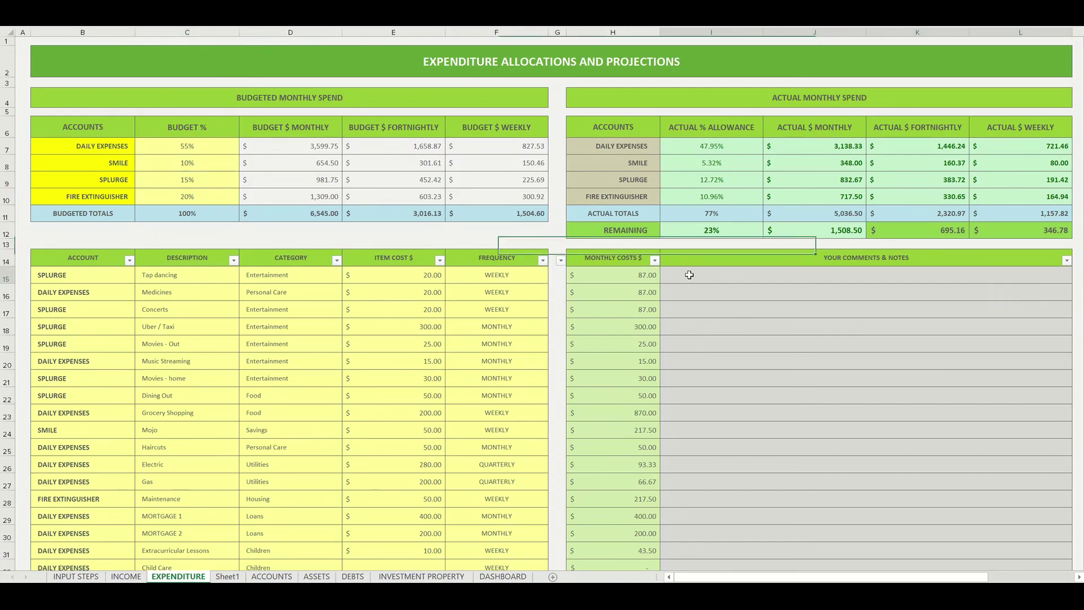
scroll(713, 294, down, 3)
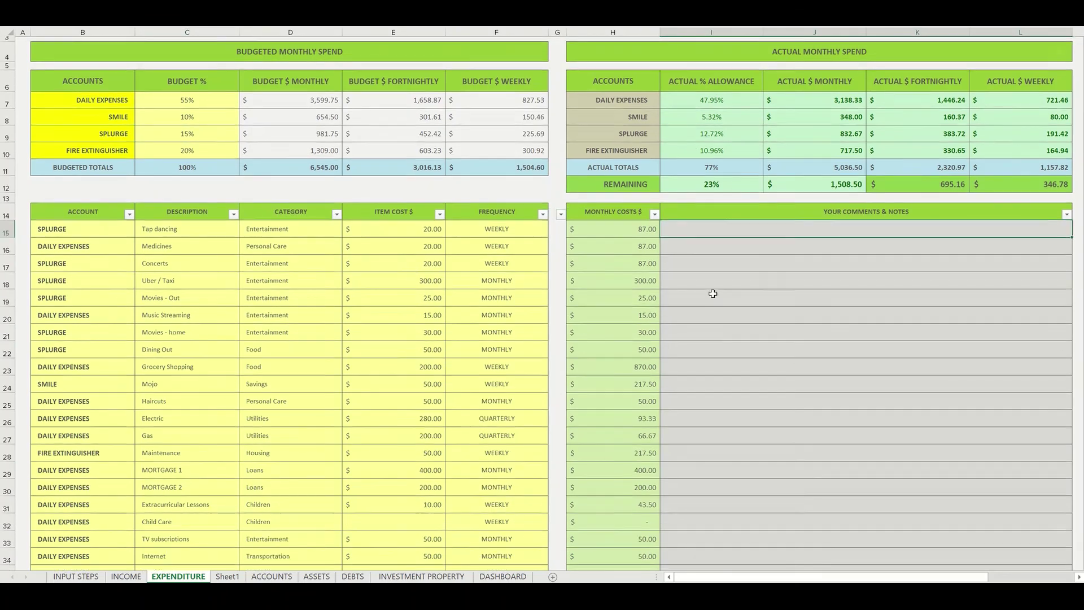
scroll(713, 294, down, 1)
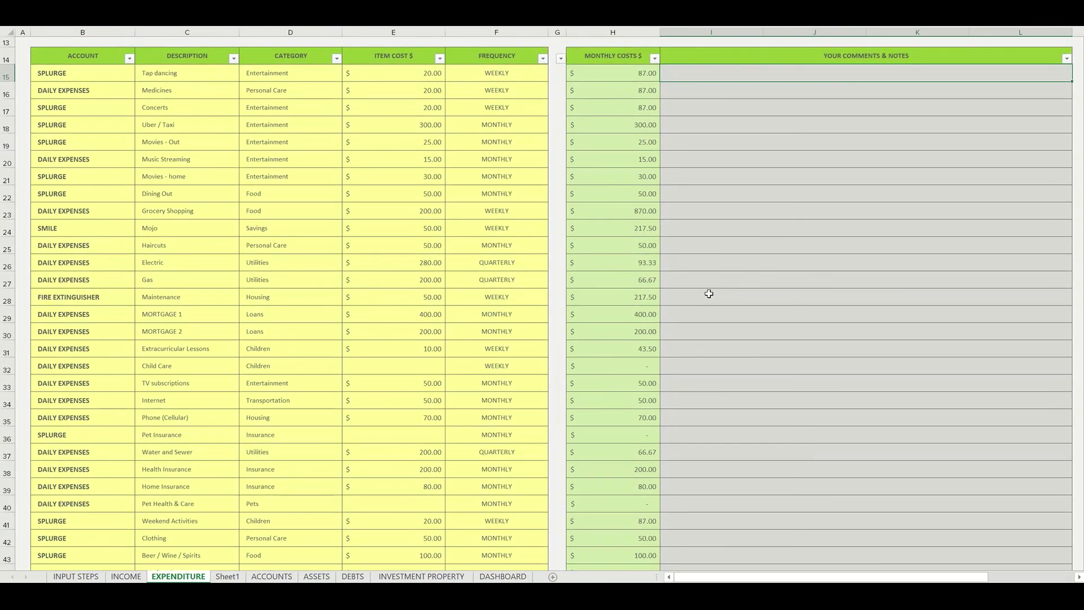
scroll(389, 293, down, 2)
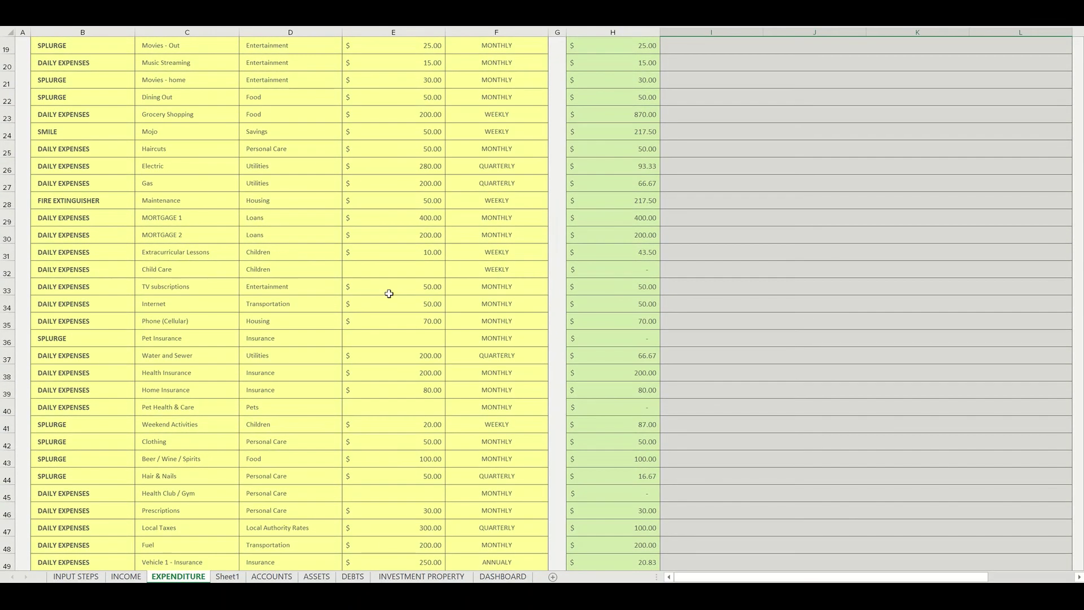
click(685, 235)
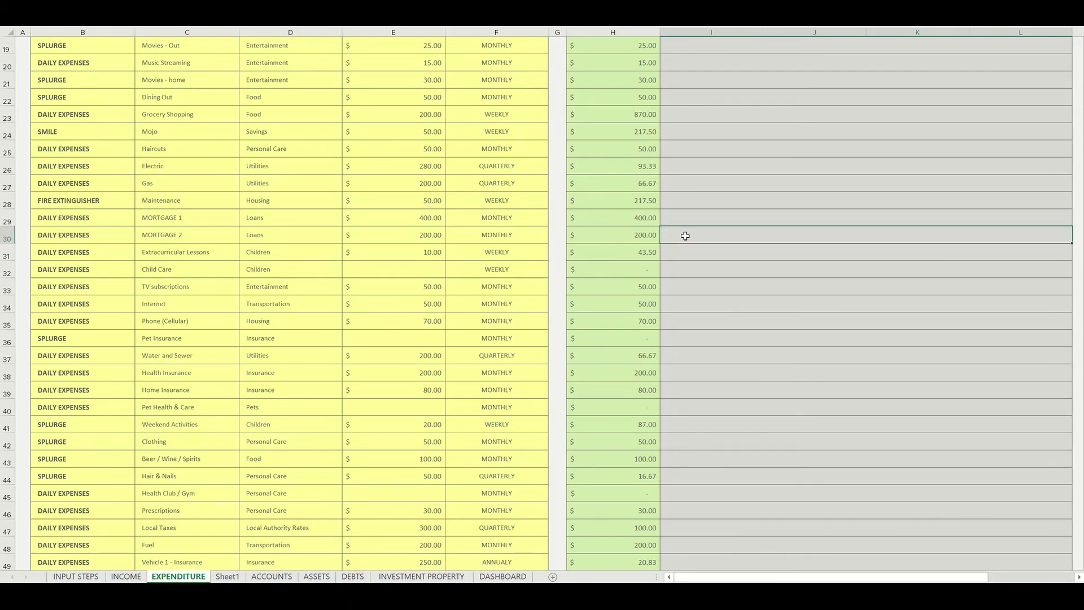
click(202, 308)
click(699, 304)
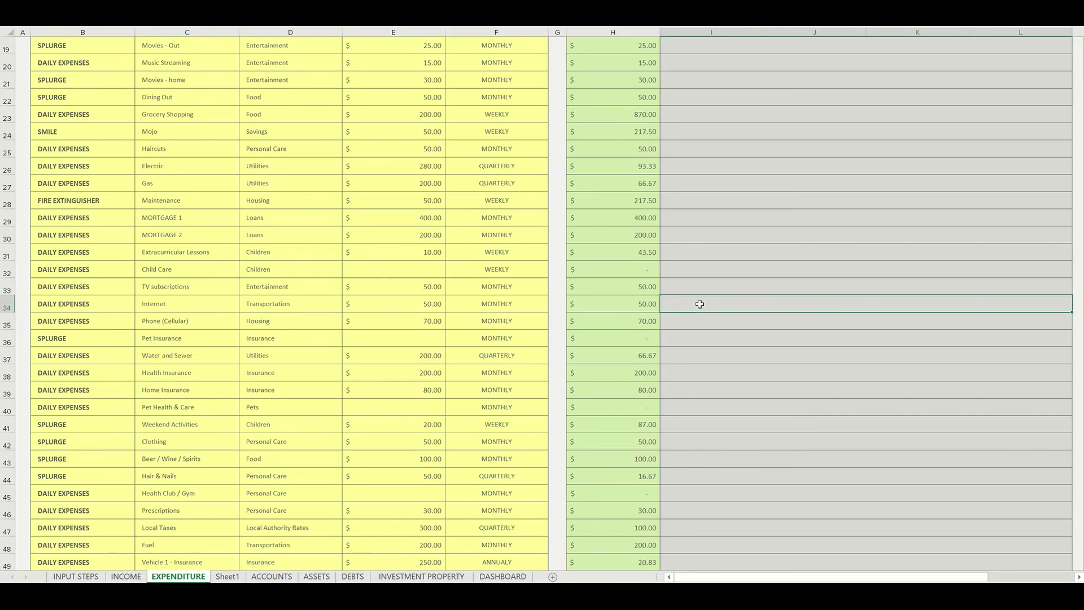
scroll(699, 304, up, 6)
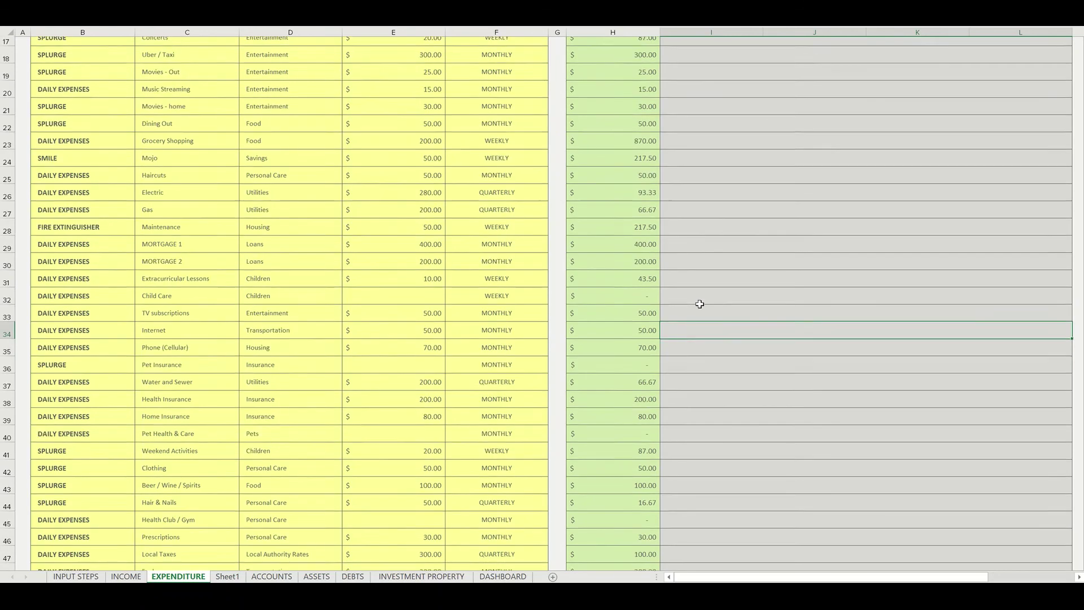